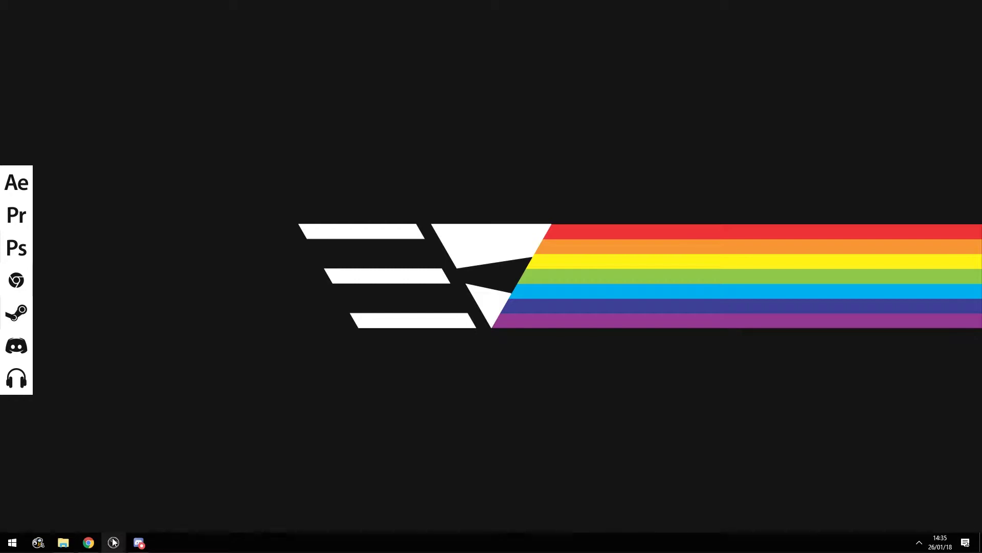
# Bring the OBS Studio window to the front and open its Settings.
pyautogui.moveTo(112, 535)
pyautogui.click(160, 505)
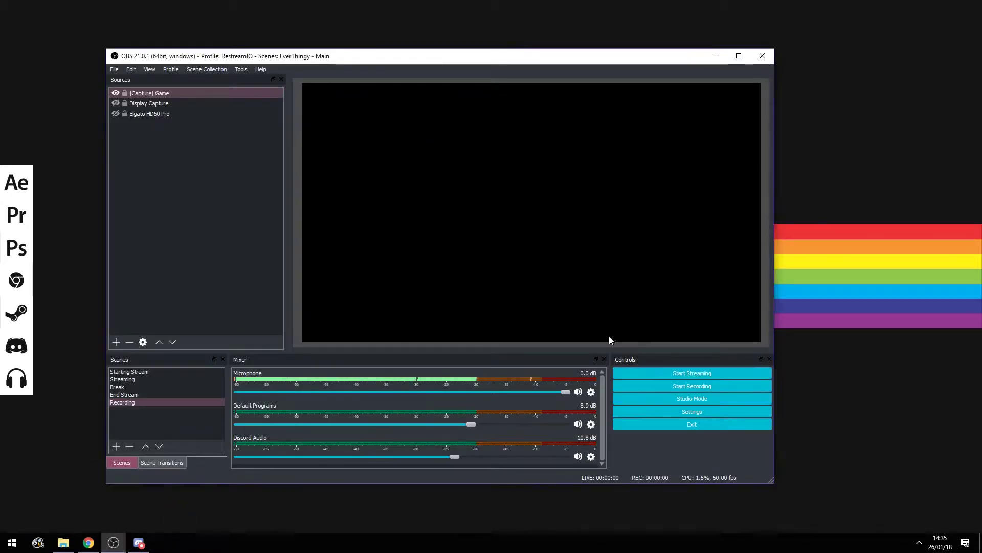
pyautogui.moveTo(113, 542)
pyautogui.moveTo(62, 502)
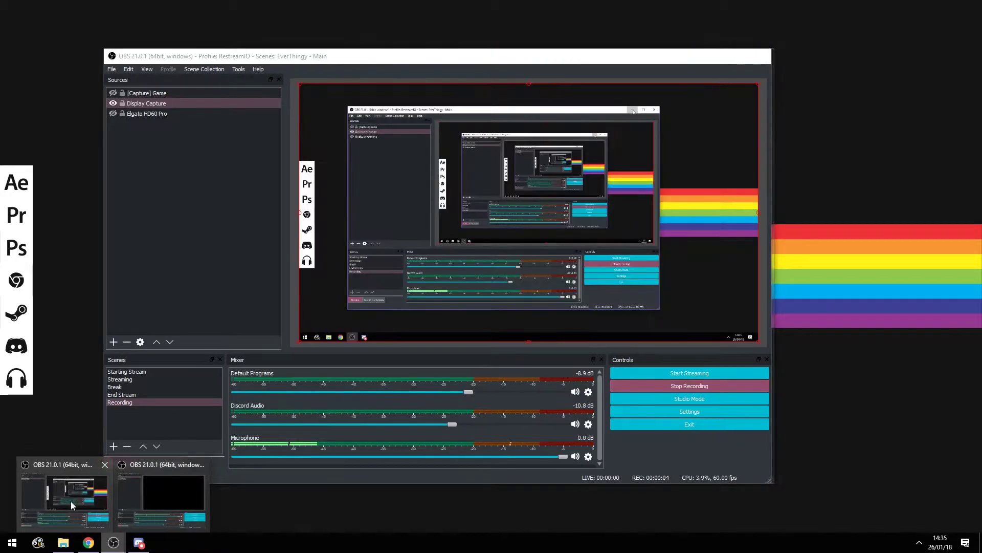
pyautogui.moveTo(141, 506)
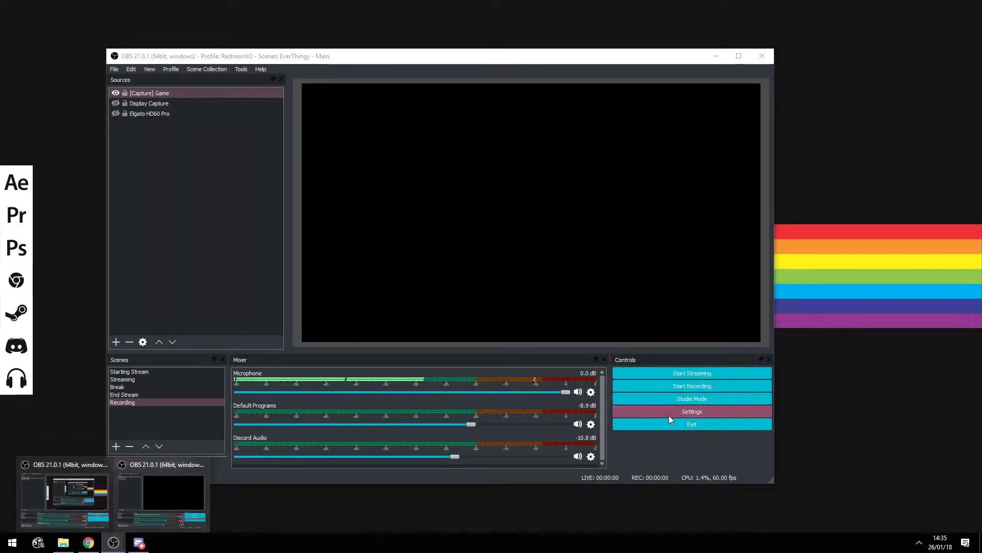
pyautogui.click(669, 413)
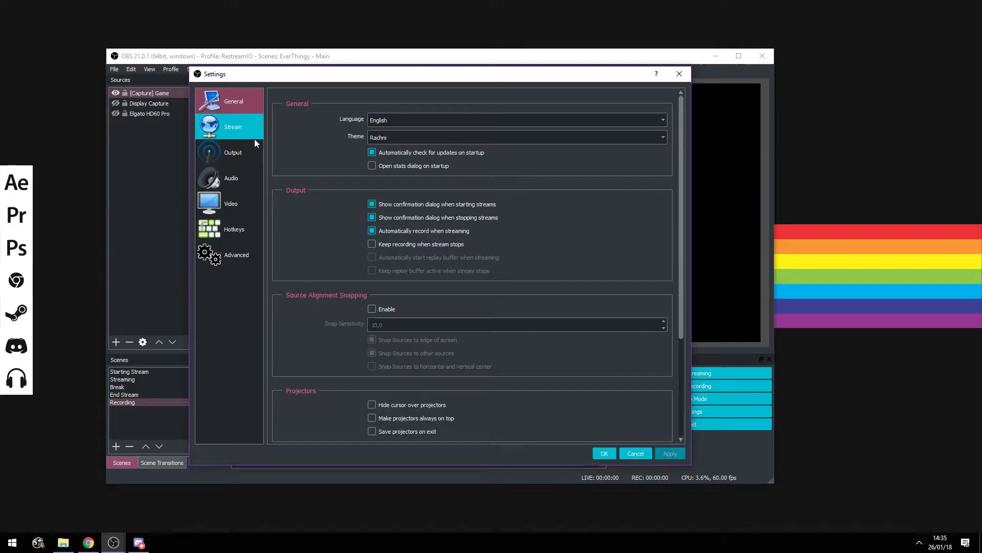
# Check the Theme list, keep Rachni, and view the Audio page (48kHz, Stereo).
pyautogui.click(426, 138)
pyautogui.click(401, 137)
pyautogui.click(401, 137)
pyautogui.click(308, 139)
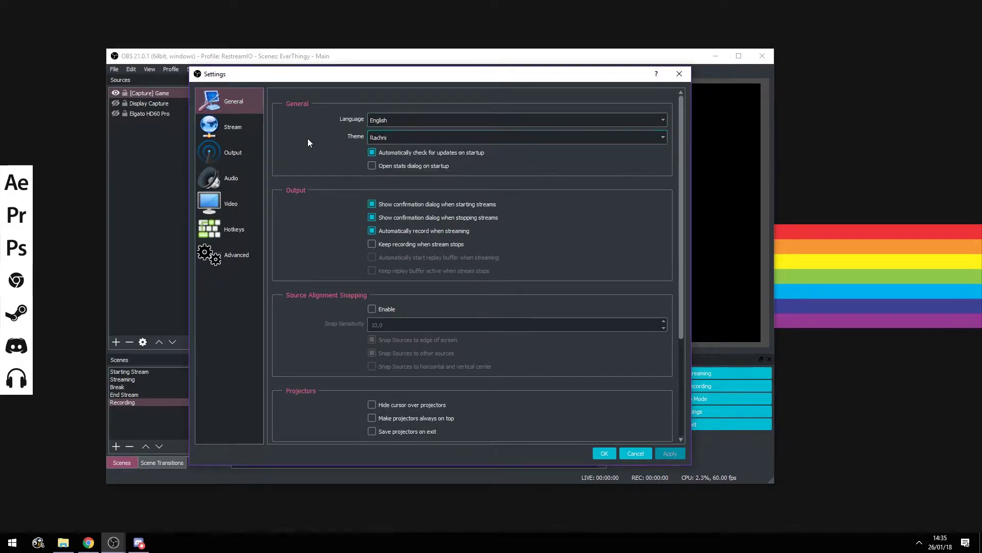
pyautogui.click(381, 137)
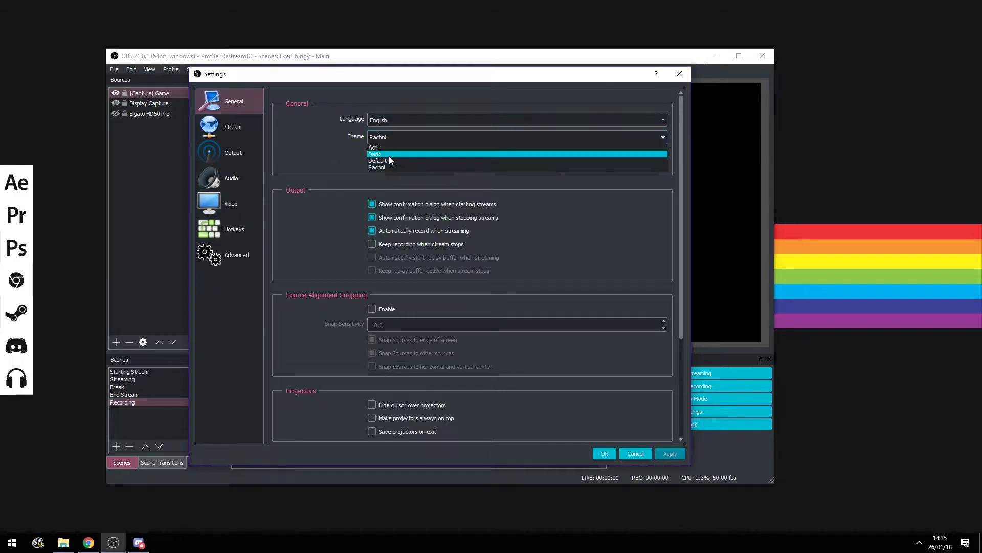
pyautogui.click(339, 156)
pyautogui.click(238, 169)
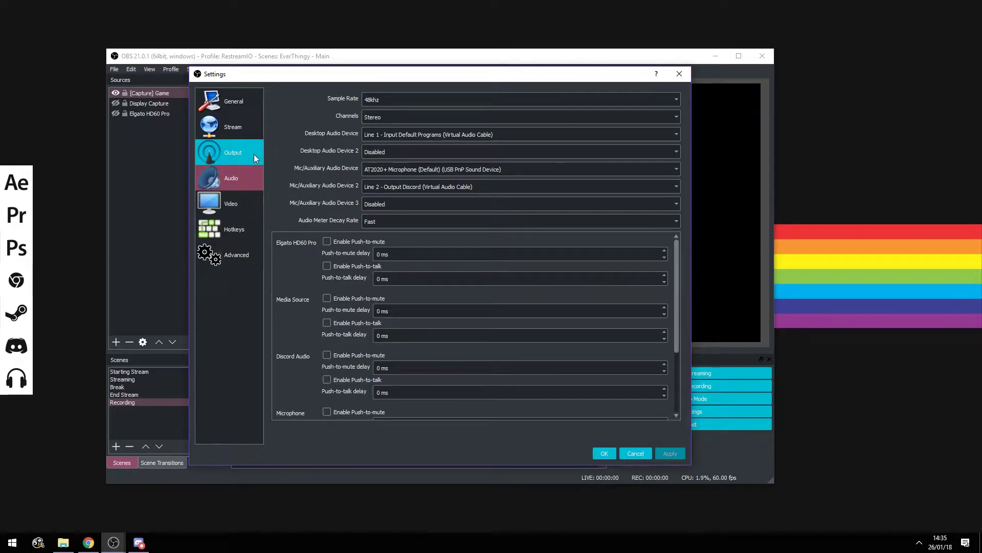
# Inspect the Base (Canvas) and Output (Scaled) Resolution values on the Video page.
pyautogui.click(250, 206)
pyautogui.moveTo(465, 191); pyautogui.dragTo(474, 199)
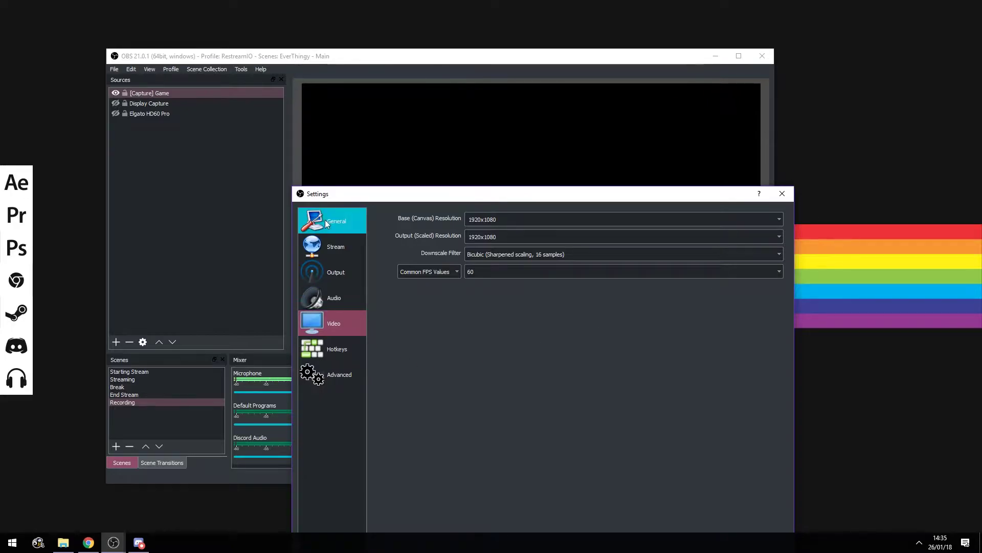
pyautogui.moveTo(397, 197); pyautogui.dragTo(319, 136)
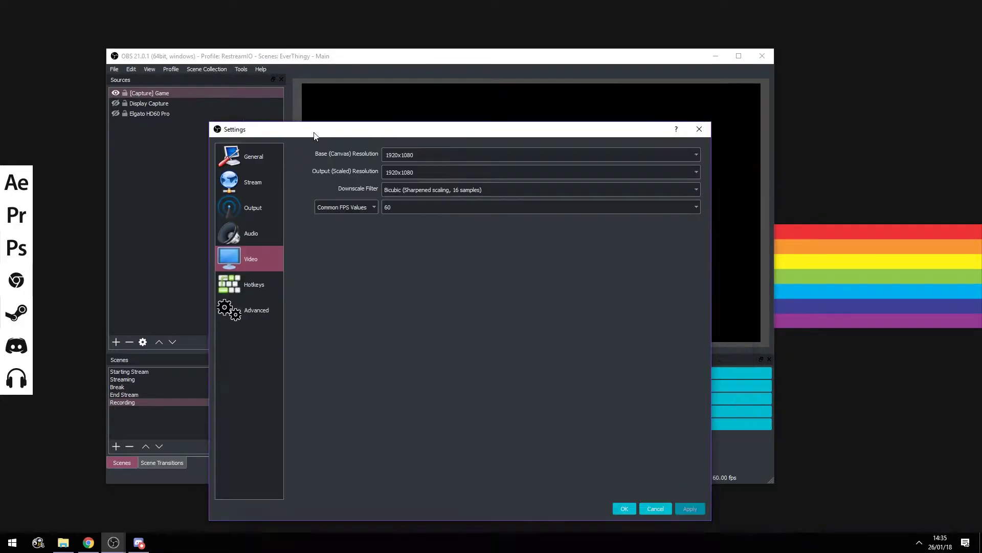
pyautogui.doubleClick(437, 157)
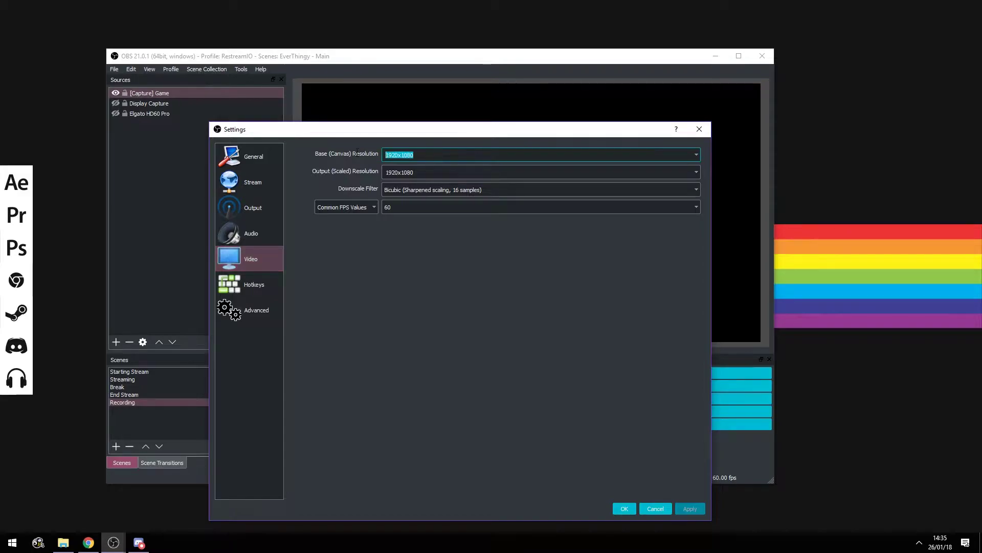
pyautogui.doubleClick(440, 172)
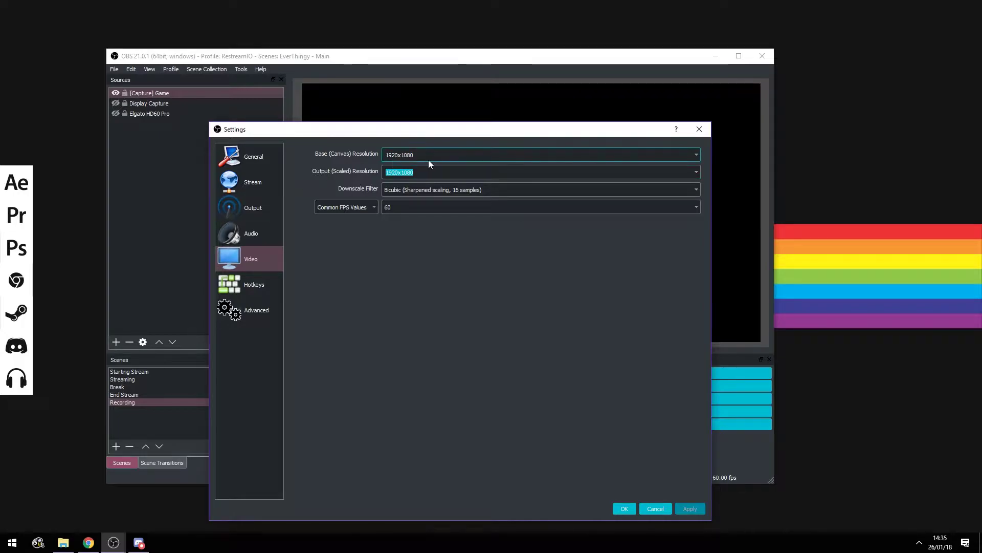
pyautogui.doubleClick(404, 155)
# Reposition the Settings window and view the Stream service settings.
pyautogui.moveTo(434, 131); pyautogui.dragTo(509, 242)
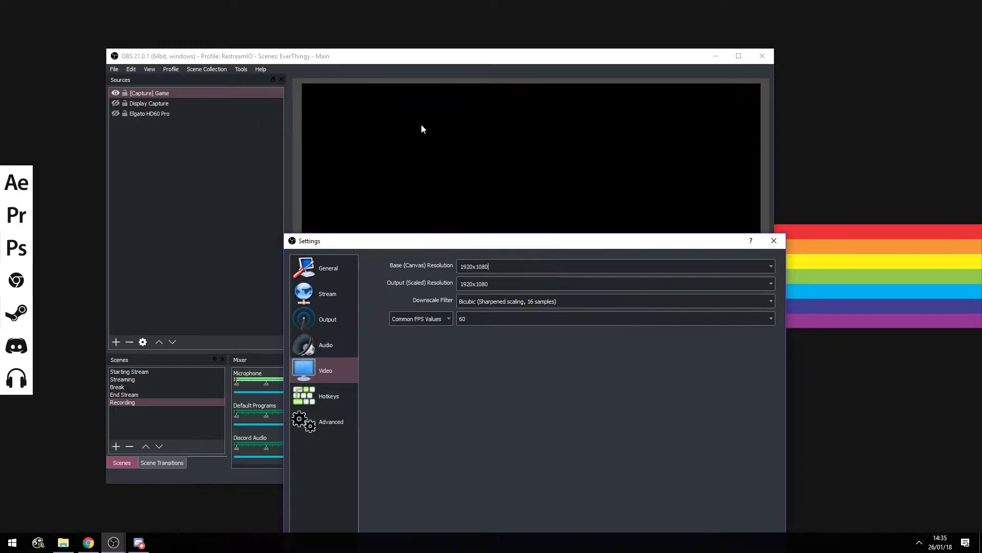
pyautogui.moveTo(446, 244); pyautogui.dragTo(387, 131)
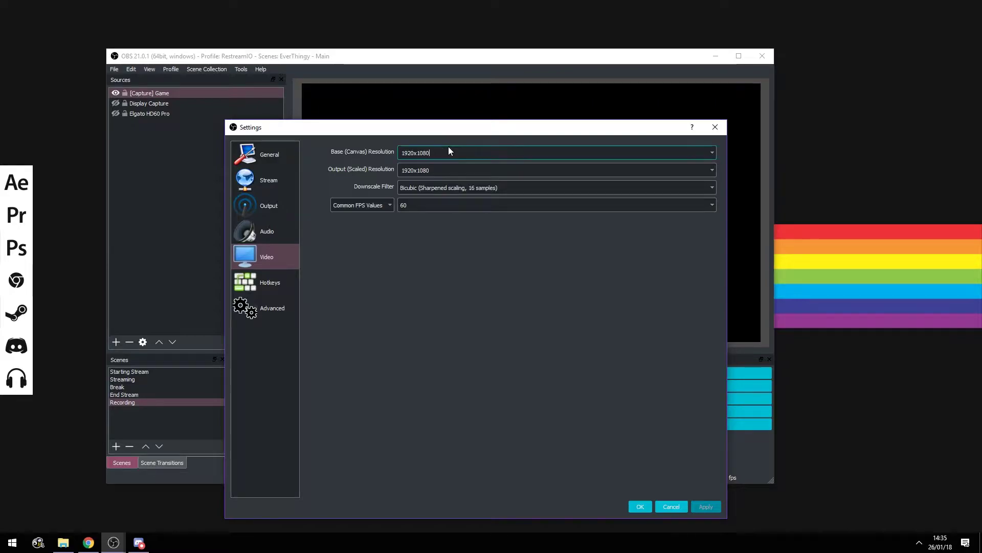
pyautogui.click(275, 190)
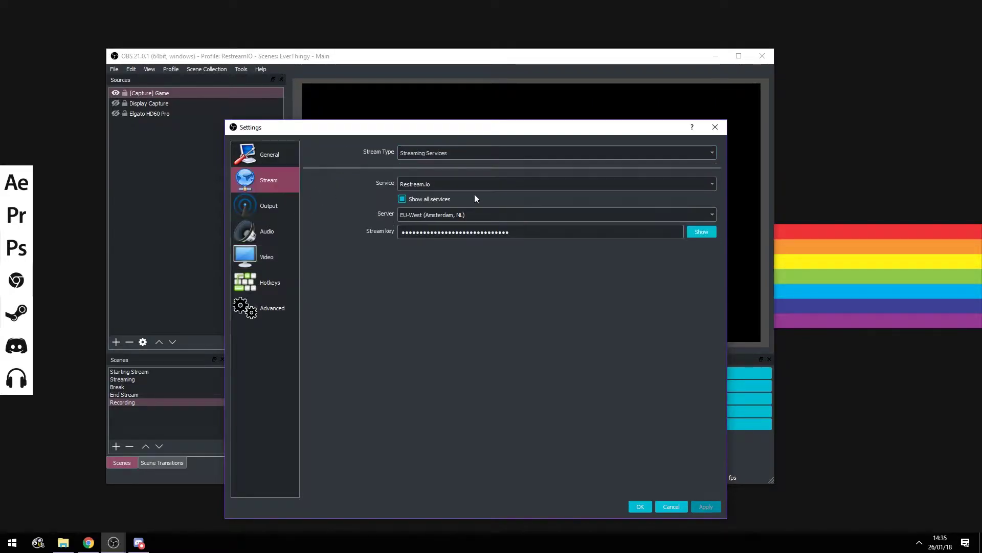
pyautogui.click(272, 208)
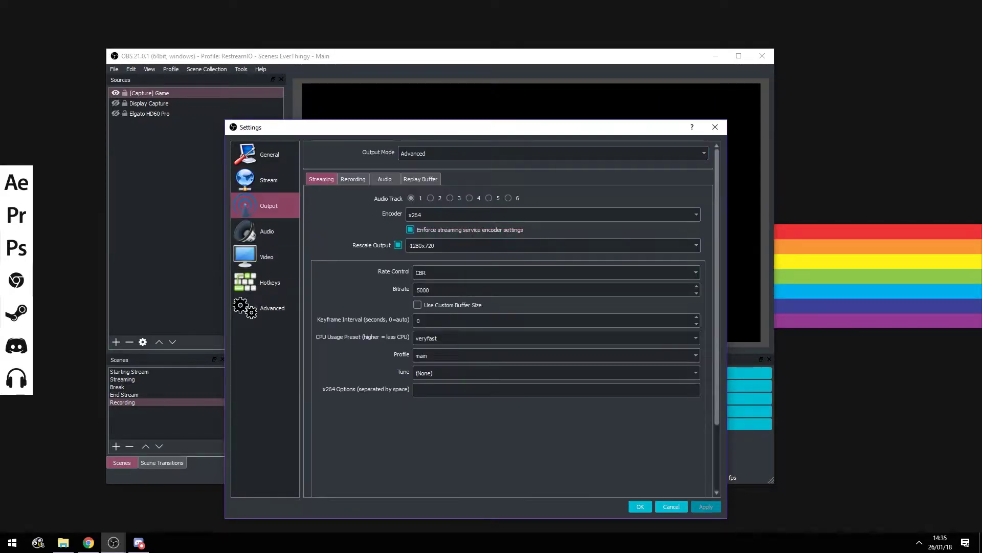
pyautogui.moveTo(433, 245); pyautogui.dragTo(368, 244)
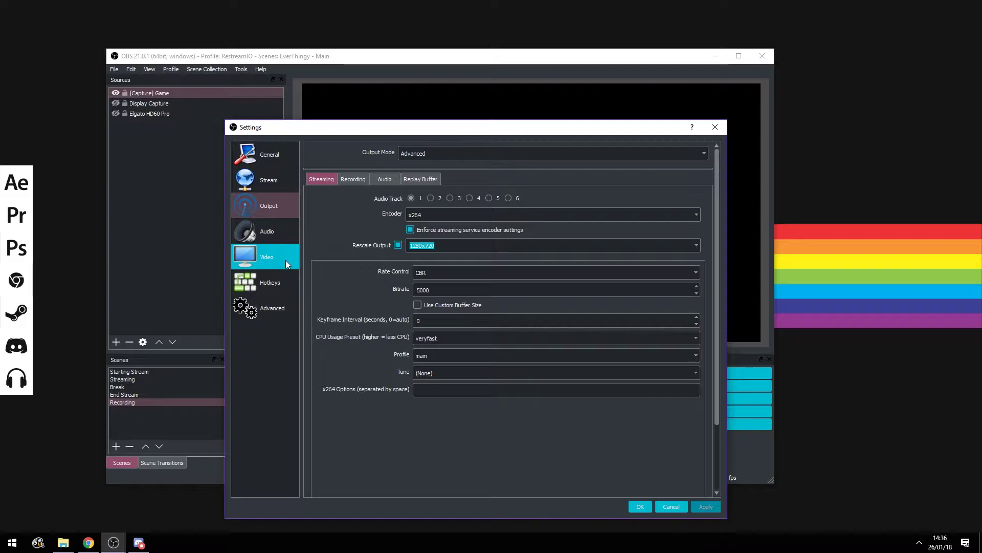
pyautogui.click(286, 264)
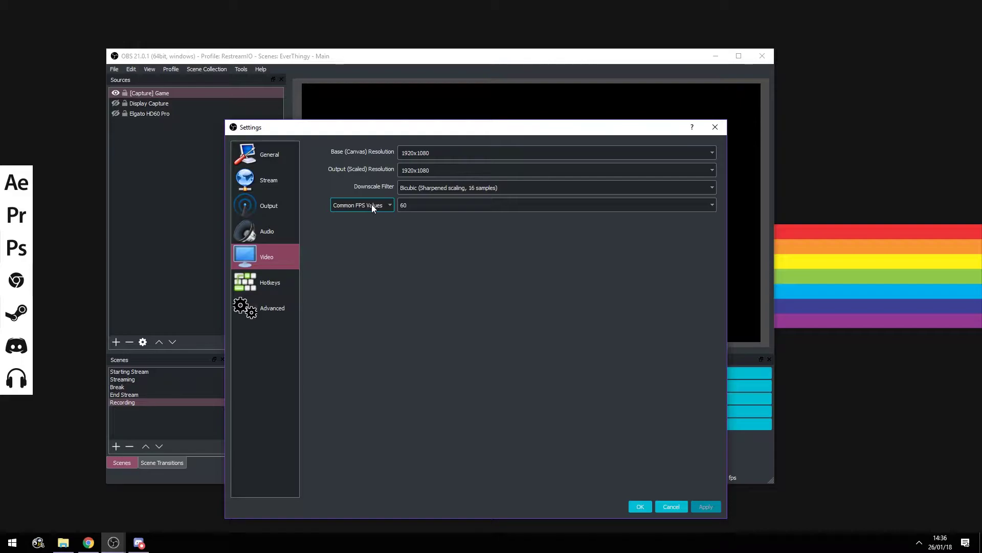
pyautogui.click(420, 204)
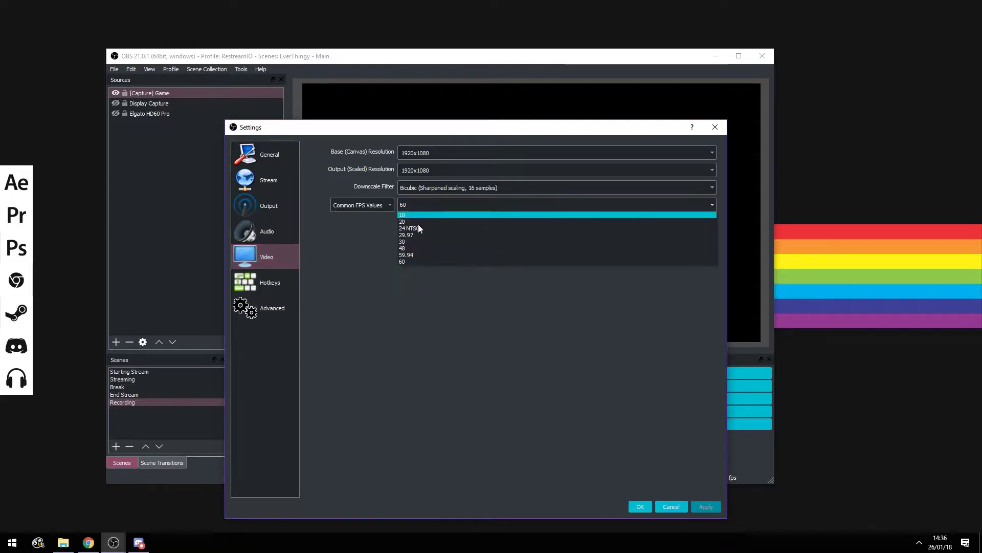
pyautogui.click(369, 253)
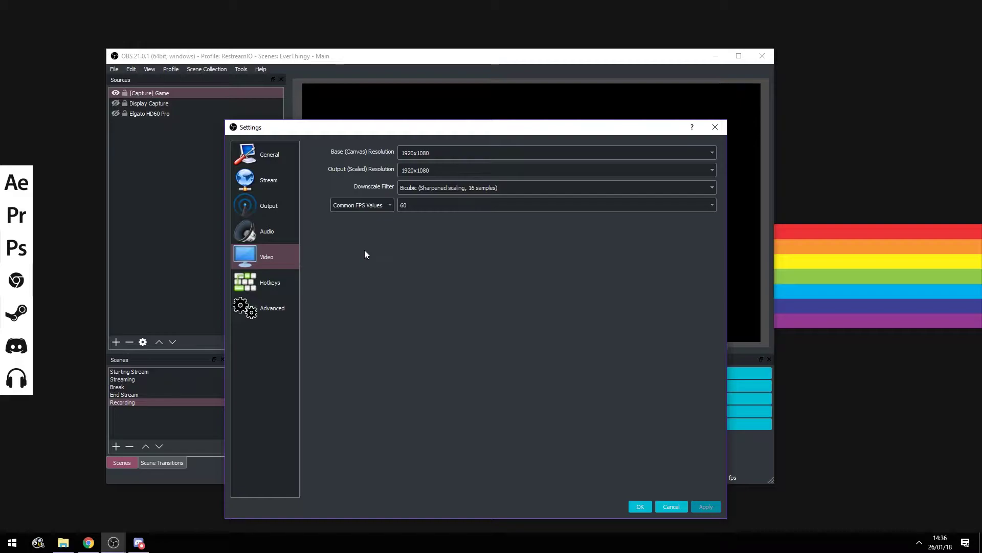
pyautogui.click(417, 206)
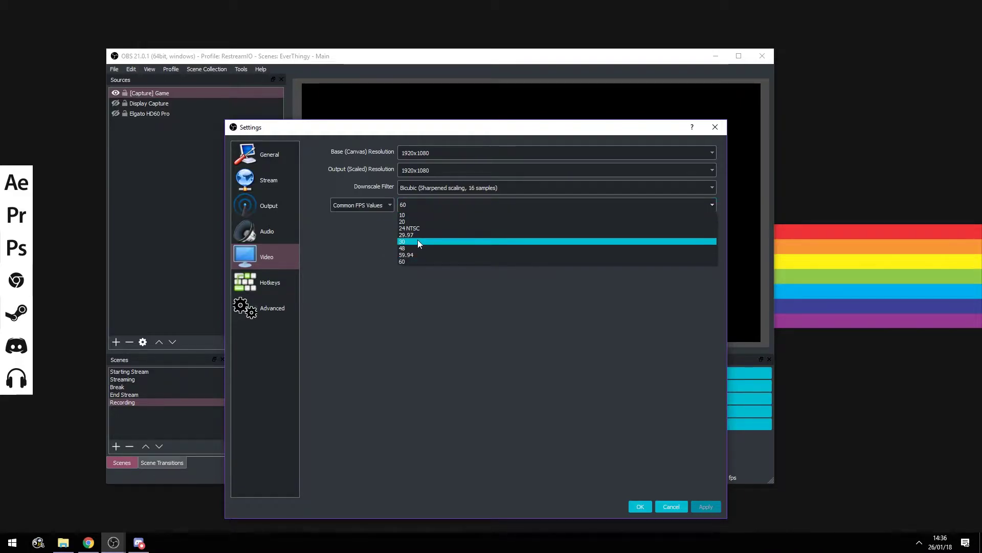
pyautogui.click(379, 241)
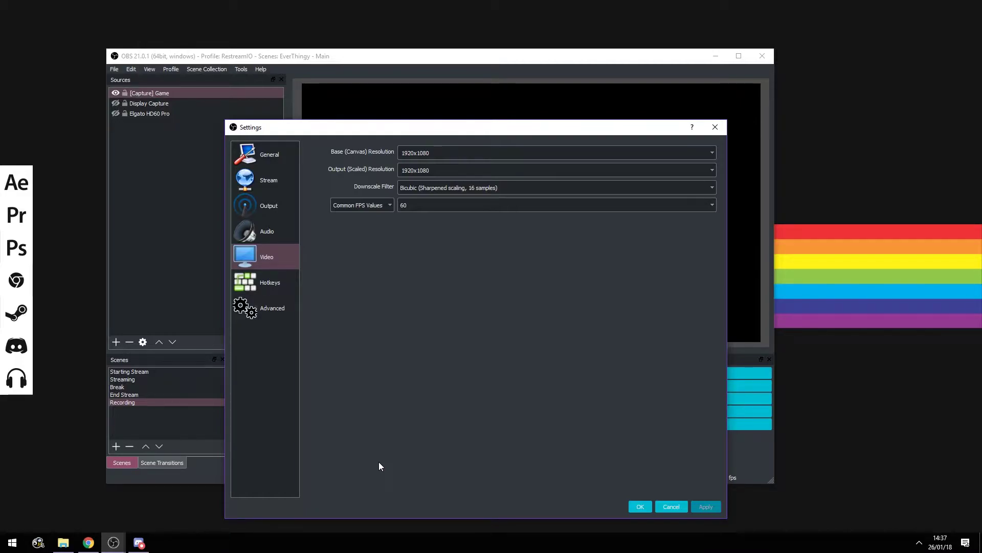
pyautogui.click(425, 204)
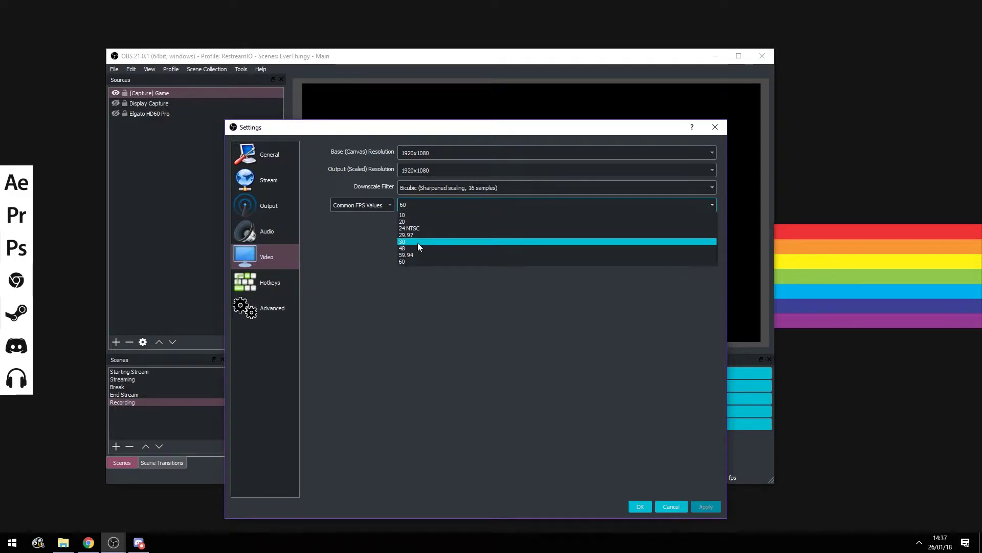
pyautogui.click(371, 239)
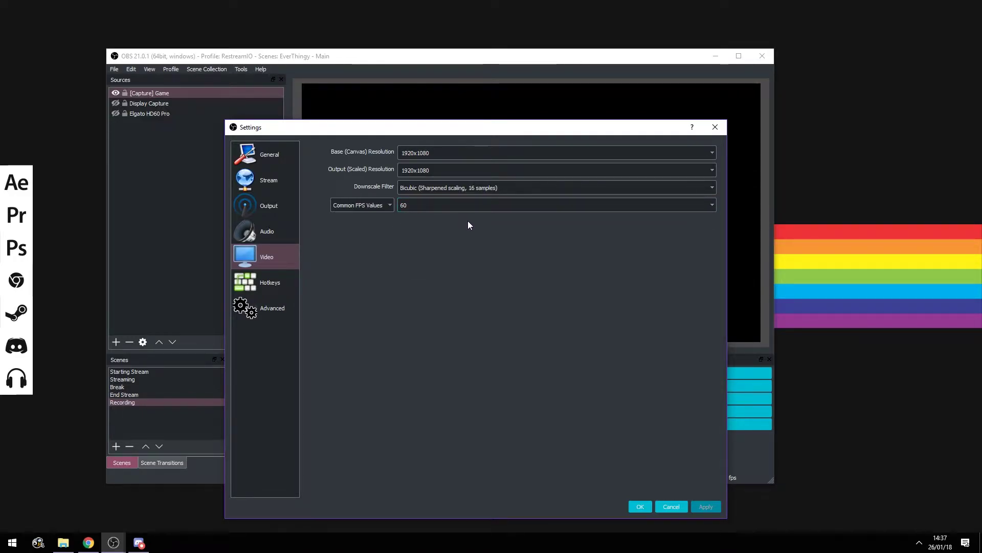
pyautogui.click(267, 205)
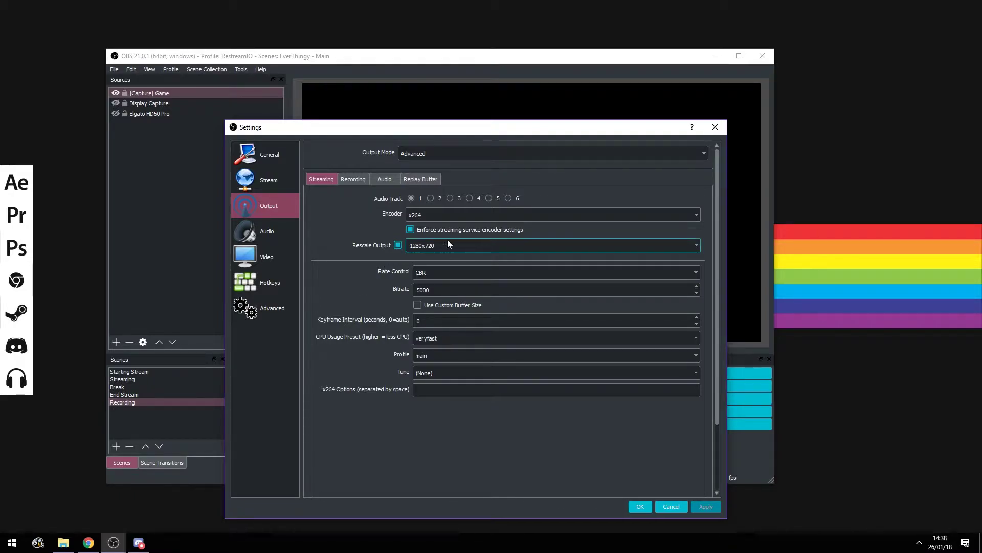
# Keep x264 with 1280x720 rescale for streaming, then compare the Recording tab settings.
pyautogui.click(430, 215)
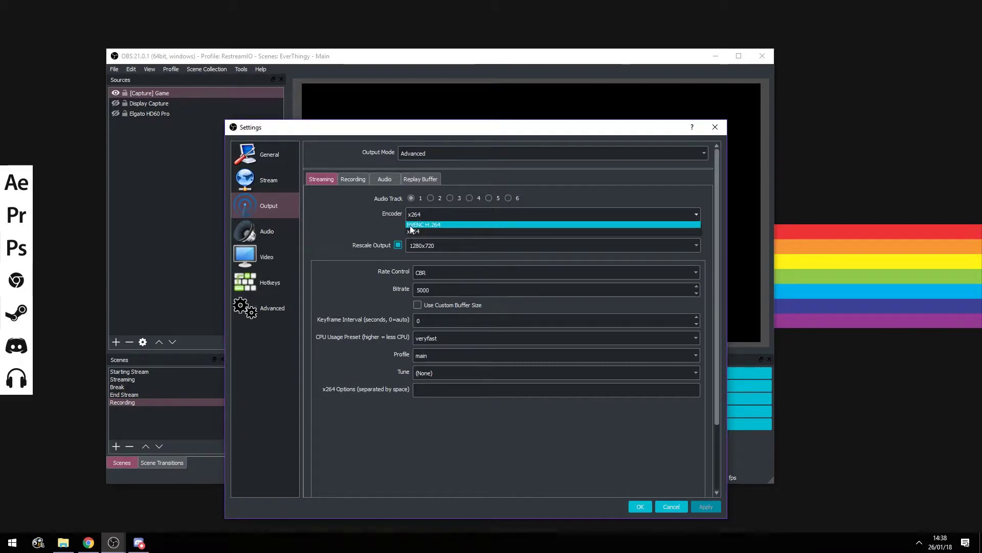
pyautogui.click(431, 232)
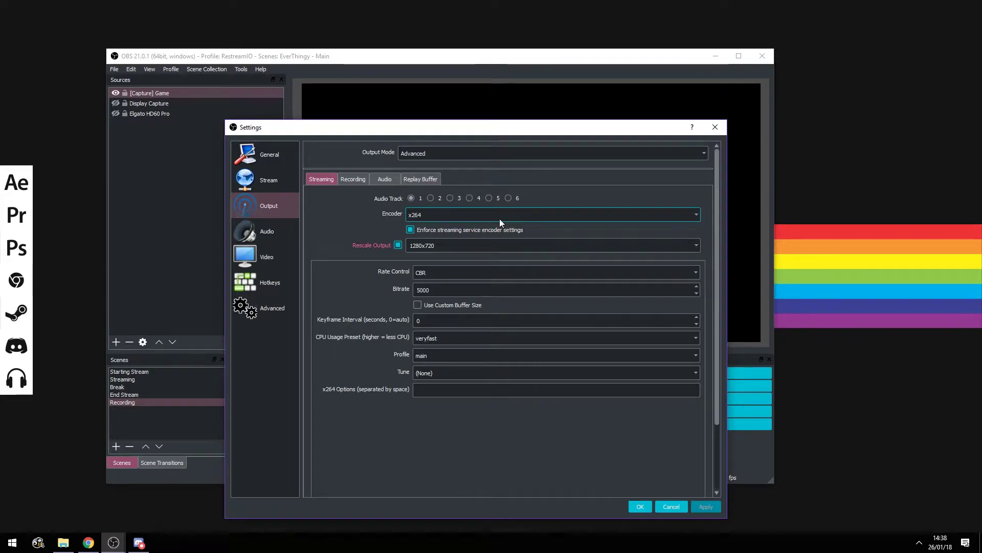
pyautogui.click(483, 214)
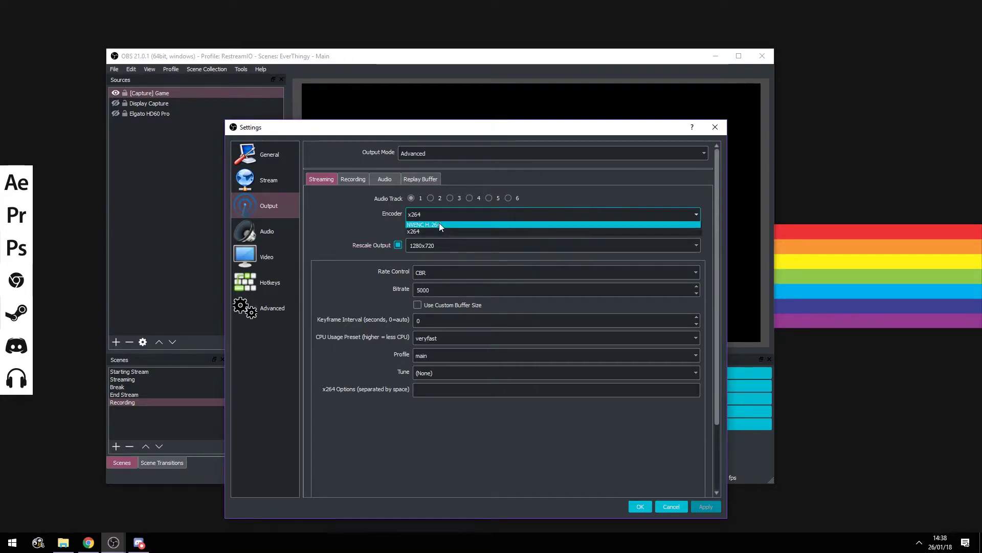
pyautogui.click(422, 231)
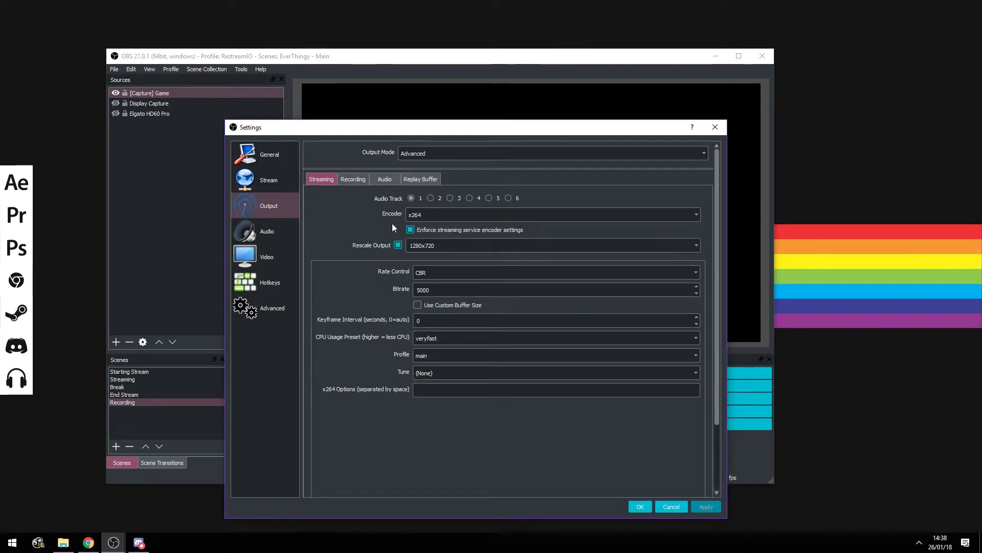
pyautogui.click(455, 245)
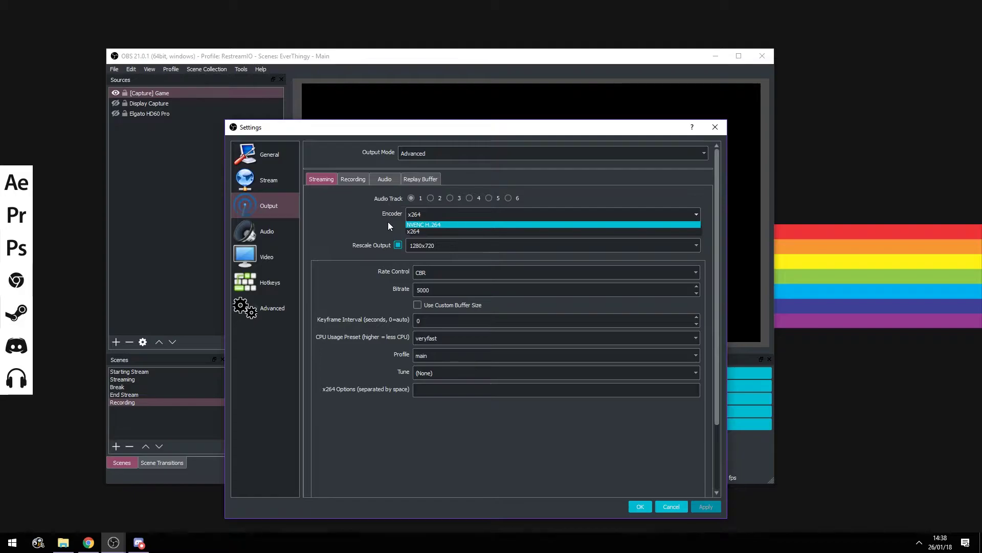
pyautogui.click(365, 216)
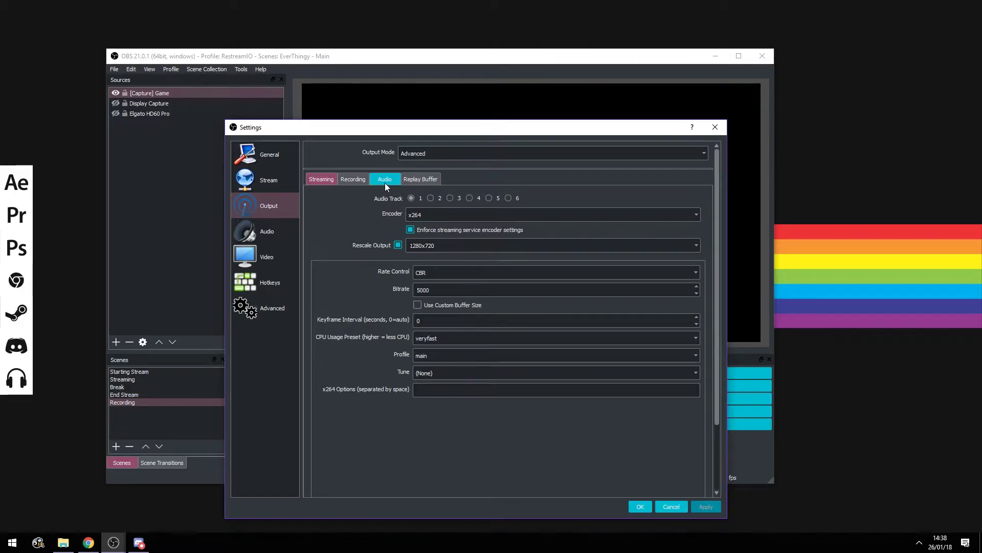
pyautogui.click(365, 182)
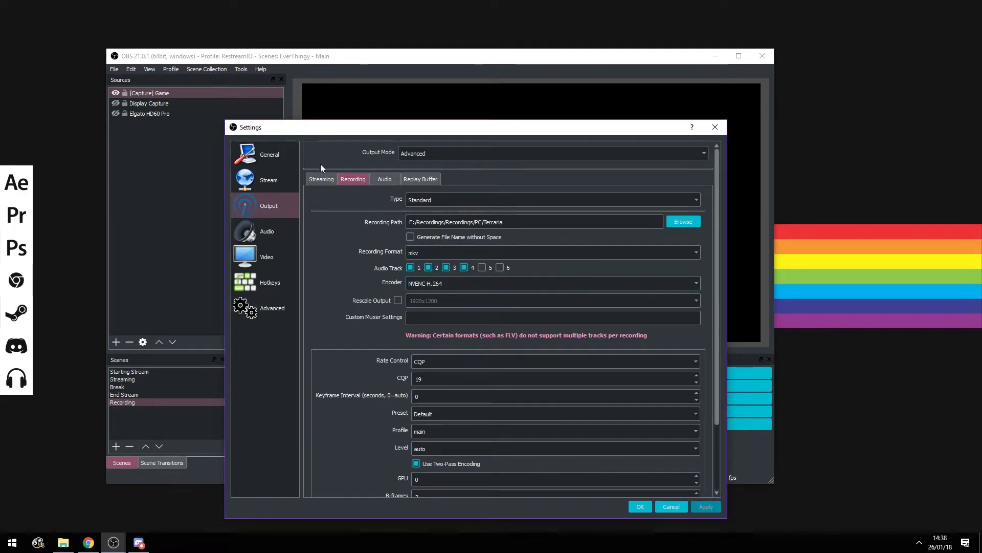
# Return to the Streaming output tab and select the 5000 bitrate value.
pyautogui.click(314, 179)
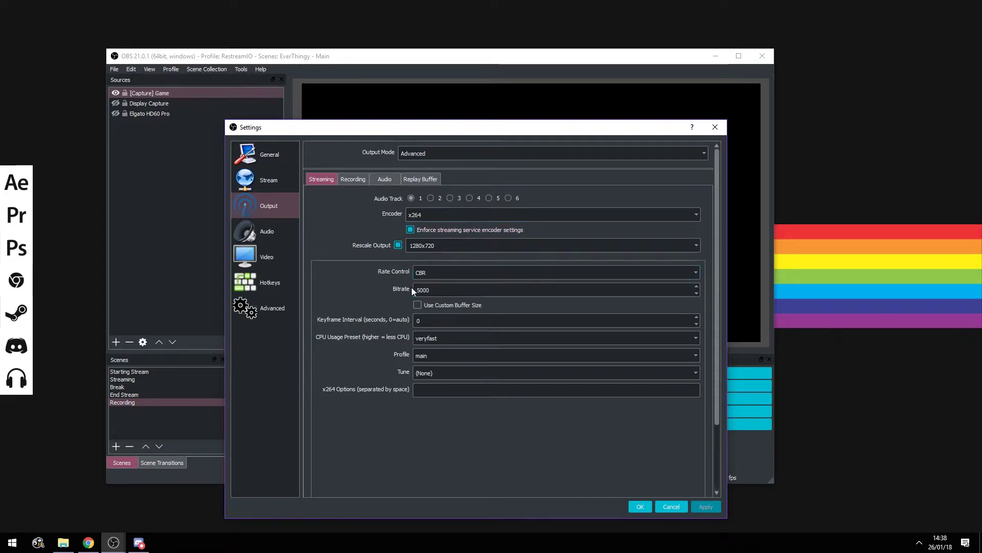
pyautogui.doubleClick(428, 290)
pyautogui.click(421, 291)
# Highlight Twitch's 1080p 60fps (4500–6000 kbps) and 720p 60fps (3500–5000 kbps) bitrate ranges.
pyautogui.click(93, 541)
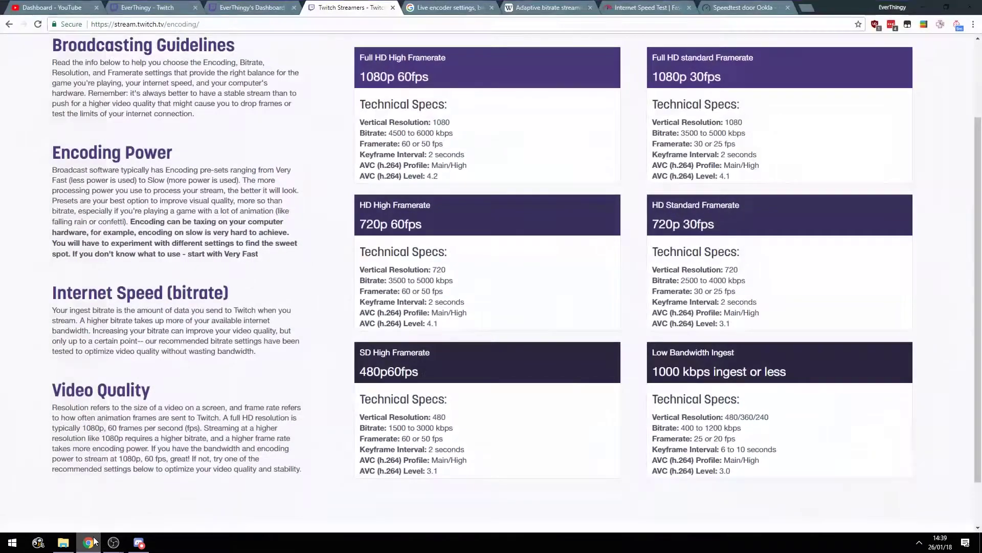
pyautogui.scroll(2, 478, 198)
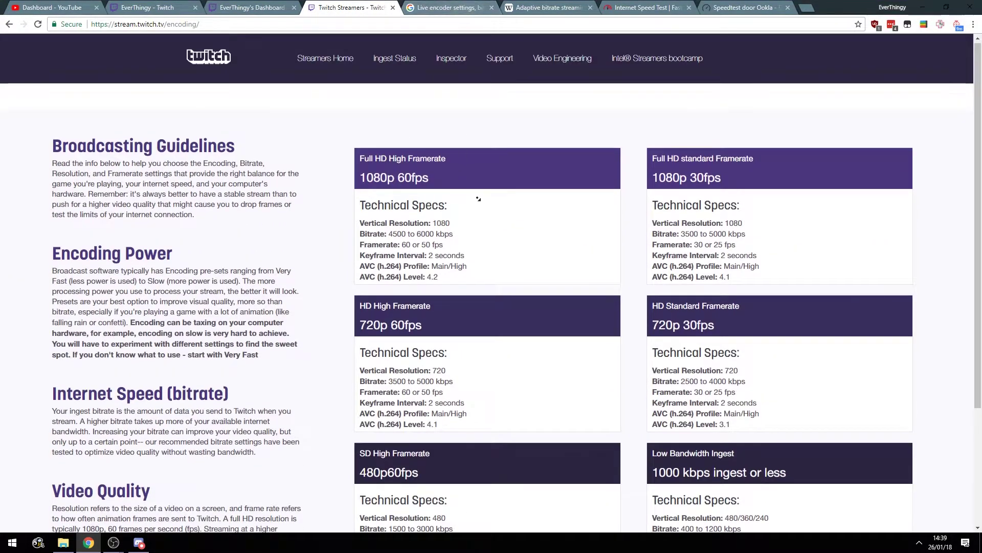
pyautogui.scroll(-1, 478, 198)
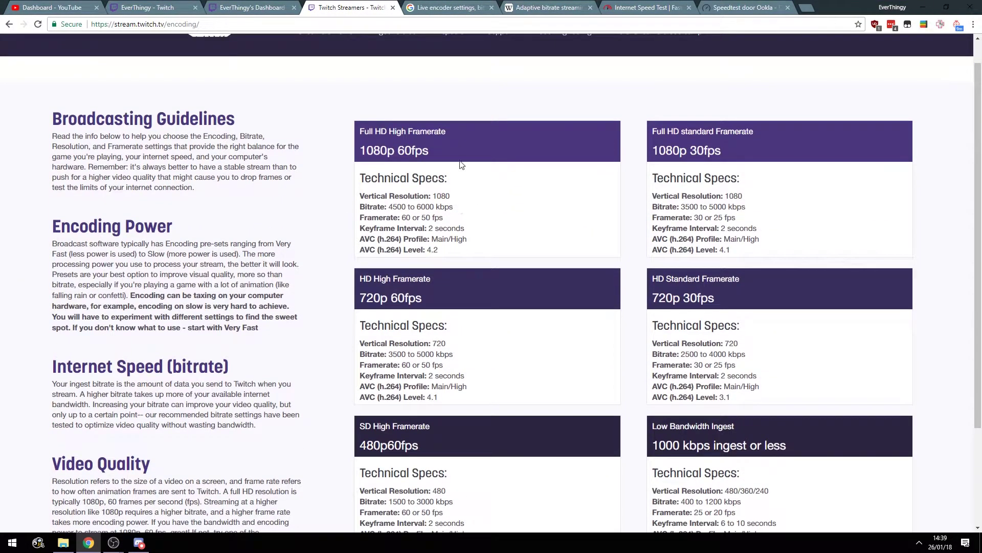
pyautogui.scroll(-1, 440, 192)
pyautogui.moveTo(453, 196); pyautogui.dragTo(393, 196)
pyautogui.click(558, 195)
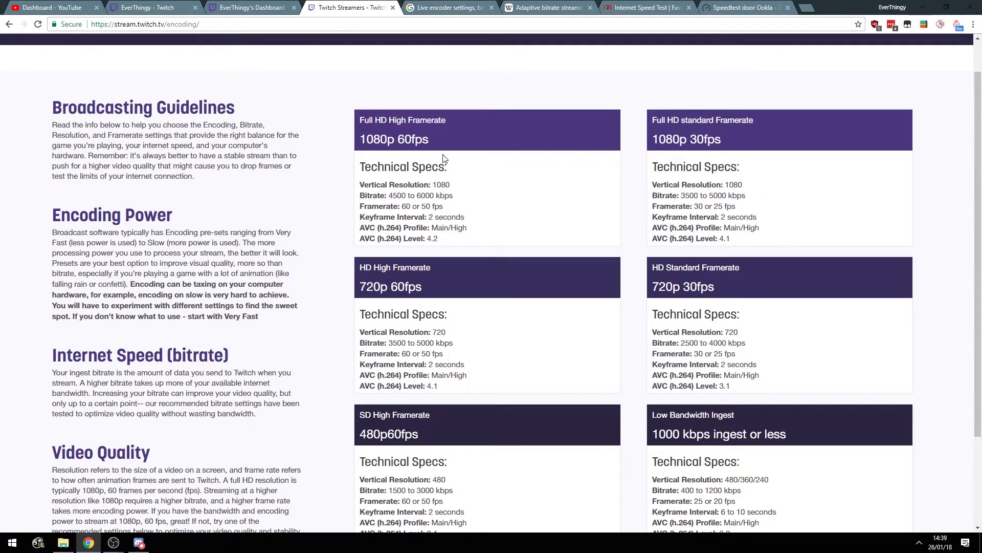
pyautogui.tripleClick(418, 136)
pyautogui.moveTo(463, 201); pyautogui.dragTo(390, 197)
pyautogui.moveTo(447, 285); pyautogui.dragTo(357, 281)
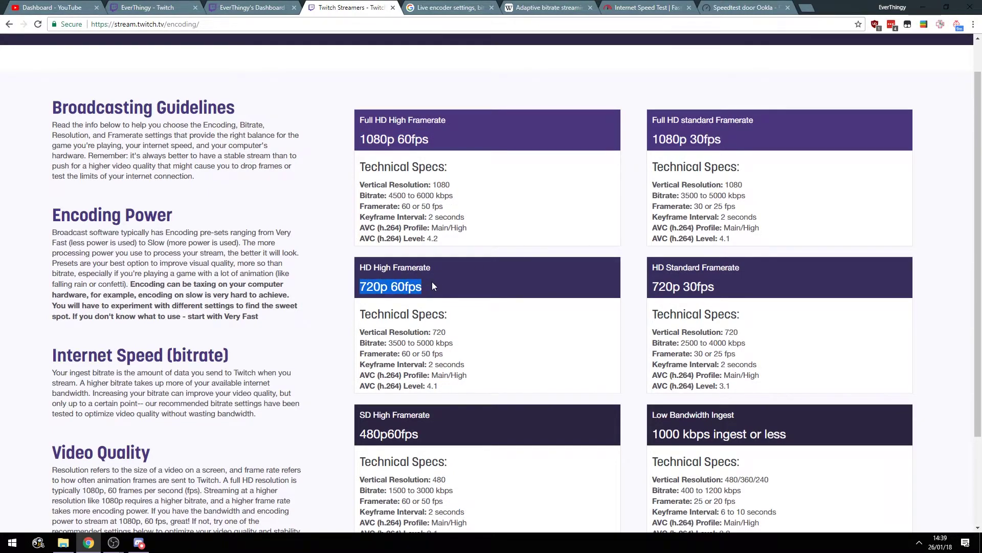
pyautogui.moveTo(388, 343); pyautogui.dragTo(466, 346)
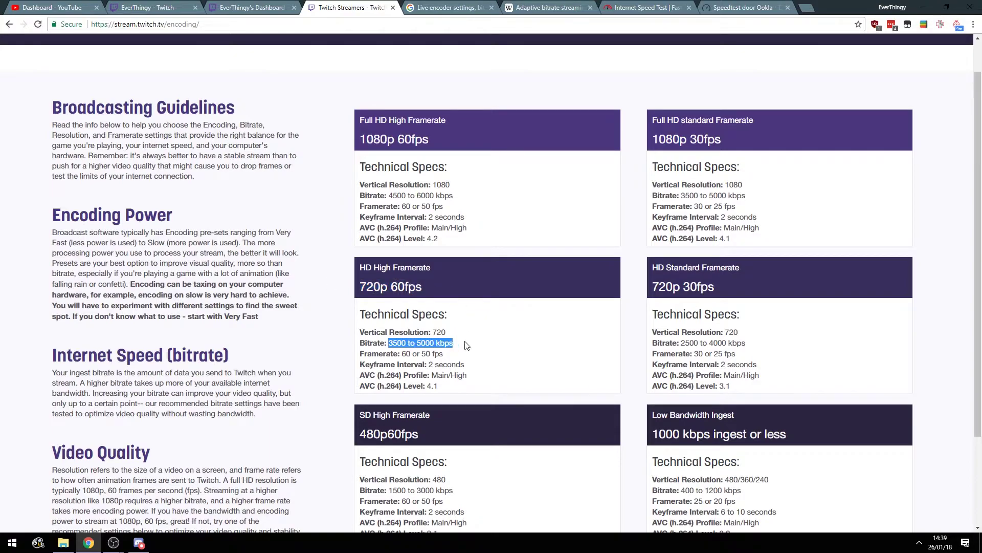
pyautogui.click(398, 341)
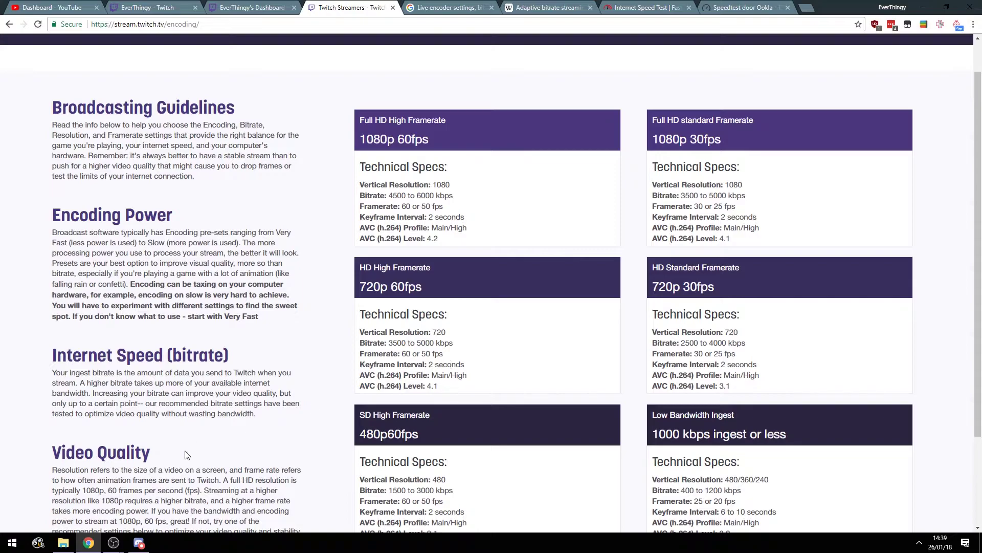
pyautogui.moveTo(426, 343); pyautogui.dragTo(459, 346)
pyautogui.click(457, 347)
# Compare OBS's 5000 bitrate against Twitch's 720p 60fps card and framerate.
pyautogui.moveTo(114, 543)
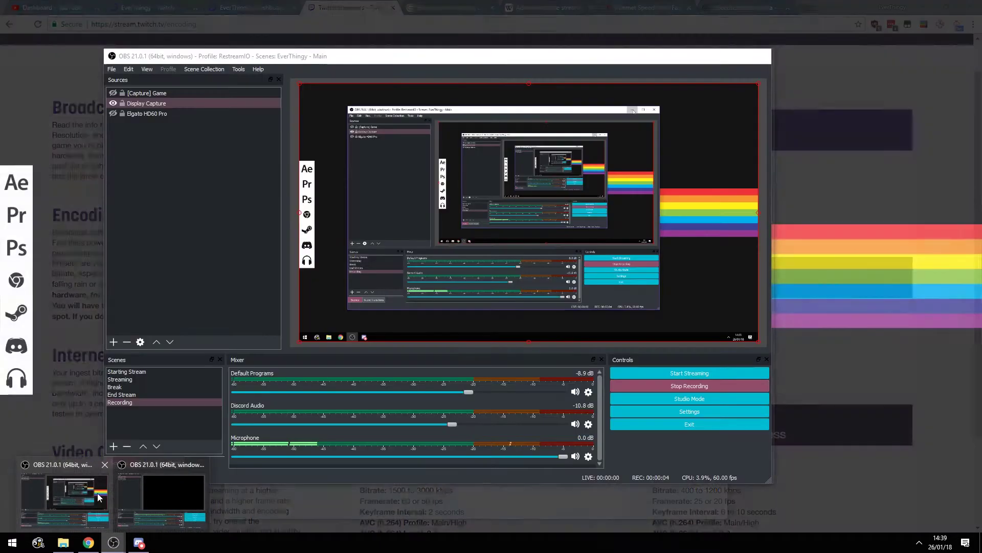
pyautogui.click(98, 493)
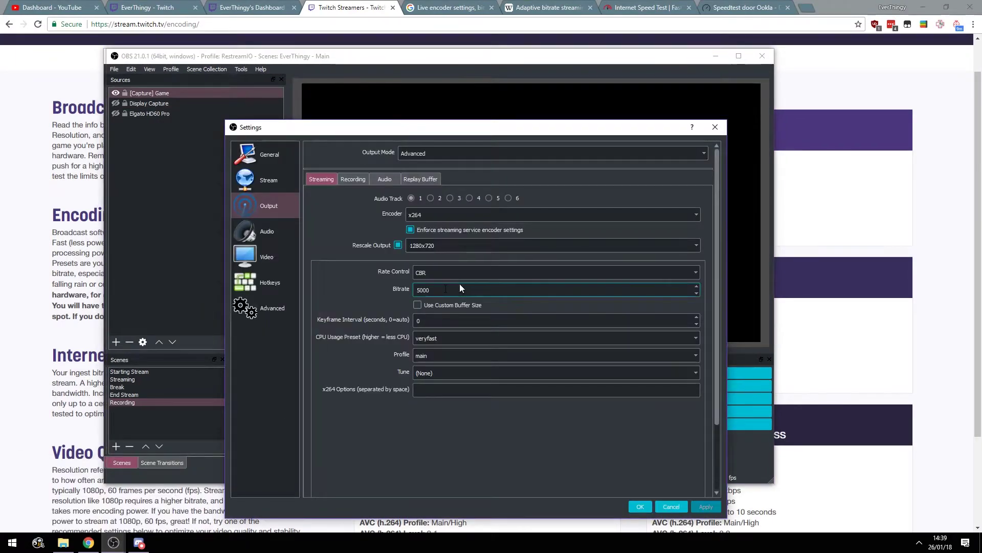
pyautogui.doubleClick(461, 288)
pyautogui.click(154, 491)
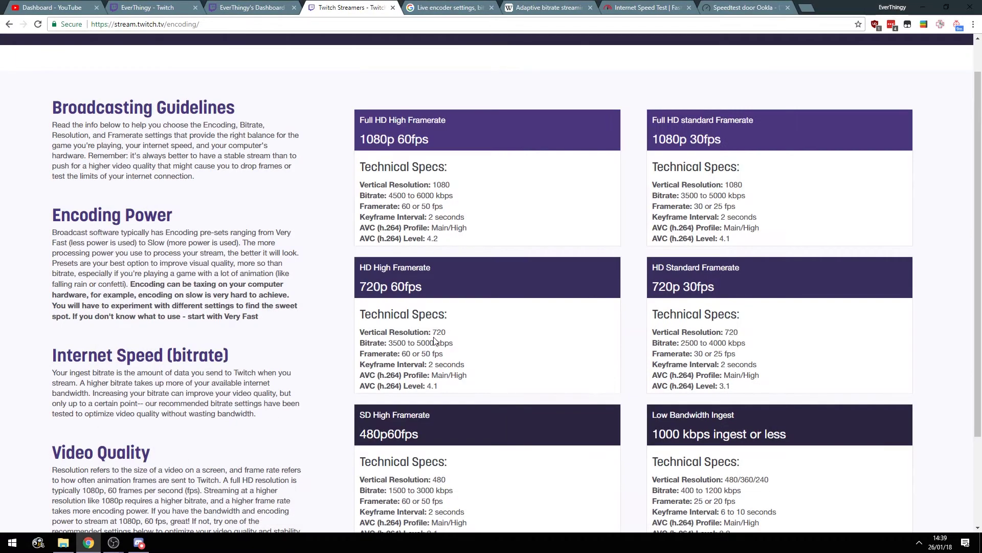
pyautogui.moveTo(435, 343); pyautogui.dragTo(416, 354)
pyautogui.moveTo(392, 286); pyautogui.dragTo(422, 287)
pyautogui.moveTo(422, 354); pyautogui.dragTo(452, 358)
pyautogui.click(465, 8)
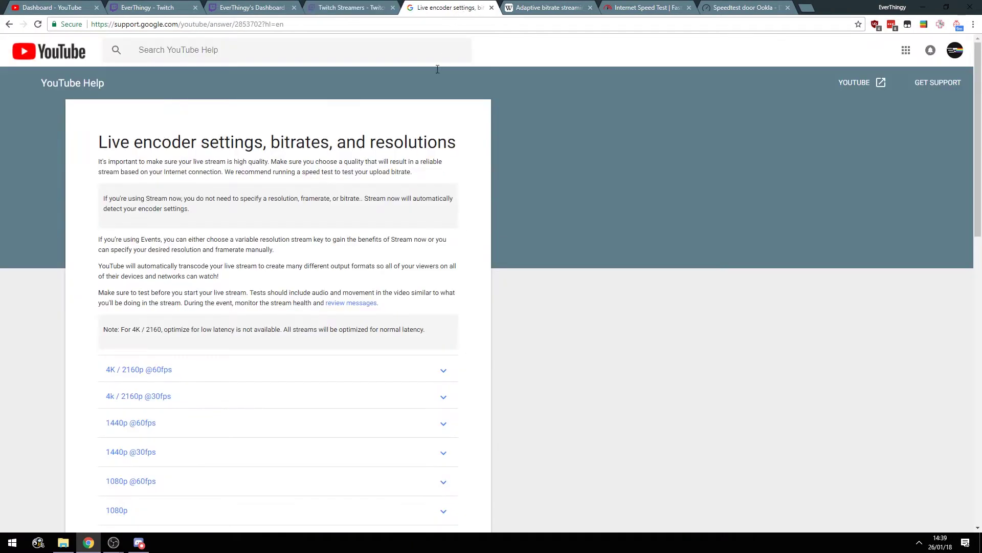
pyautogui.click(344, 10)
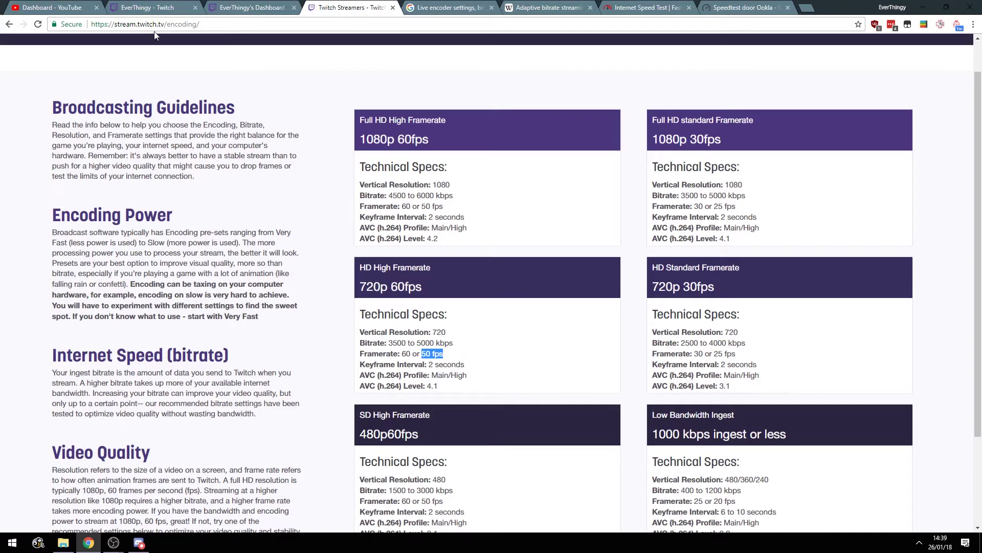
pyautogui.click(415, 7)
pyautogui.scroll(-5, 208, 387)
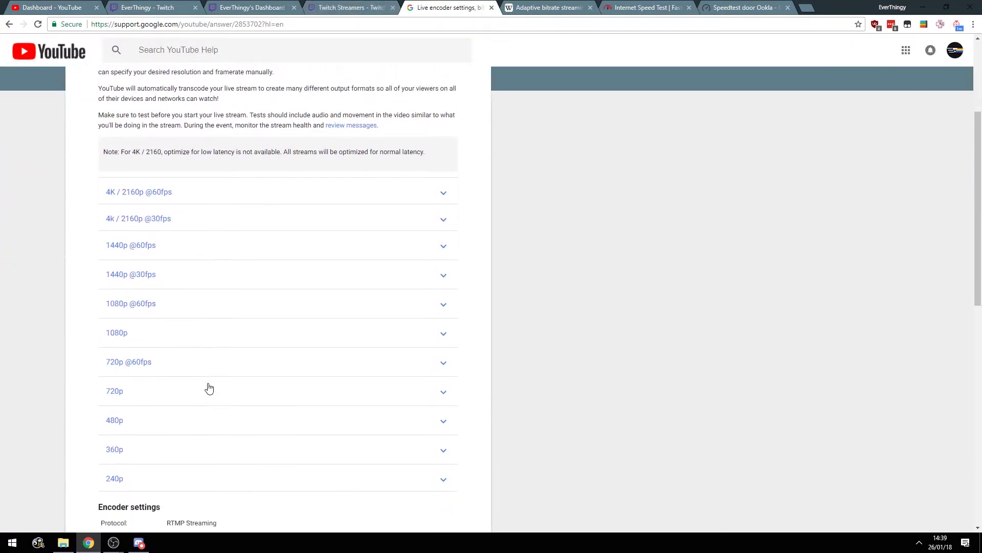
pyautogui.click(188, 228)
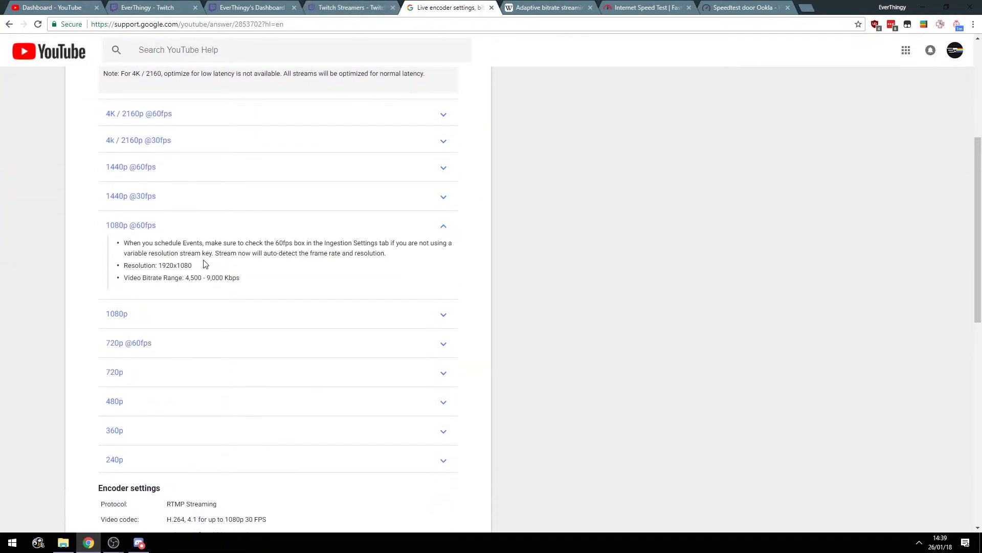
pyautogui.click(139, 335)
pyautogui.scroll(-1, 247, 367)
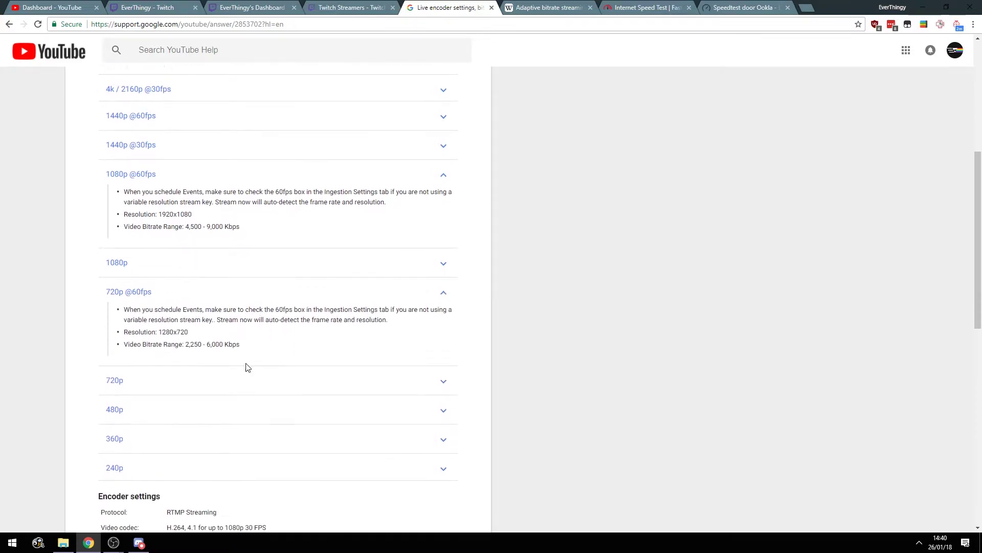
pyautogui.moveTo(206, 346)
pyautogui.mouseDown()
pyautogui.moveTo(250, 346)
pyautogui.moveTo(188, 346)
pyautogui.mouseUp()
pyautogui.click(265, 342)
pyautogui.moveTo(265, 343); pyautogui.dragTo(192, 344)
# Revisit Twitch's encoding guidelines, then bring the OBS Settings window back to front.
pyautogui.click(351, 7)
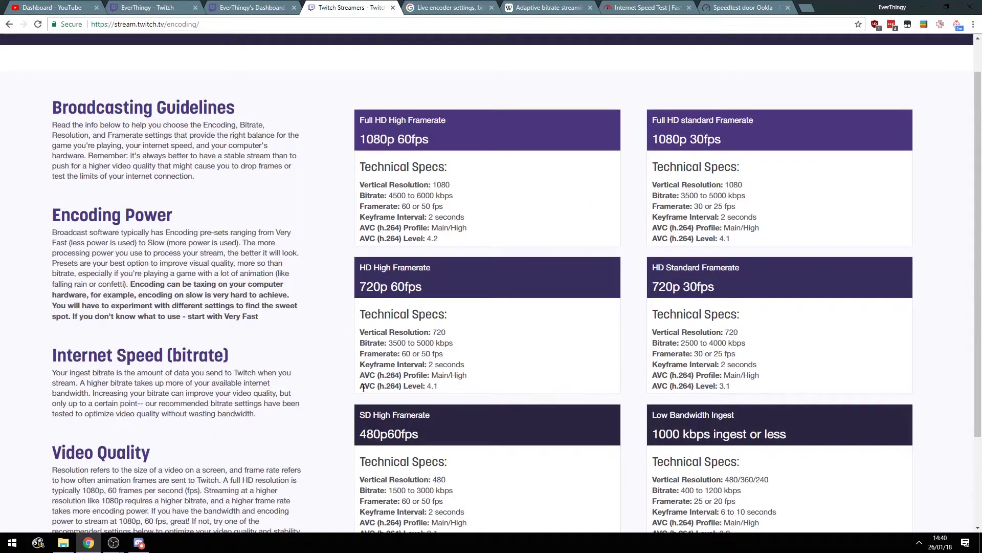
pyautogui.moveTo(379, 346); pyautogui.dragTo(465, 354)
pyautogui.click(479, 353)
pyautogui.scroll(-2, 465, 358)
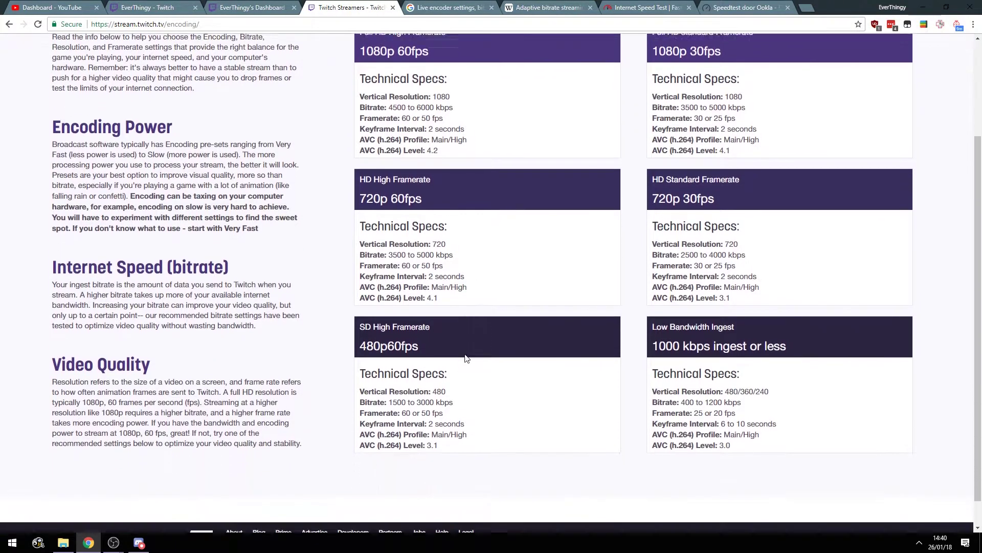
pyautogui.scroll(1, 465, 358)
pyautogui.moveTo(113, 542)
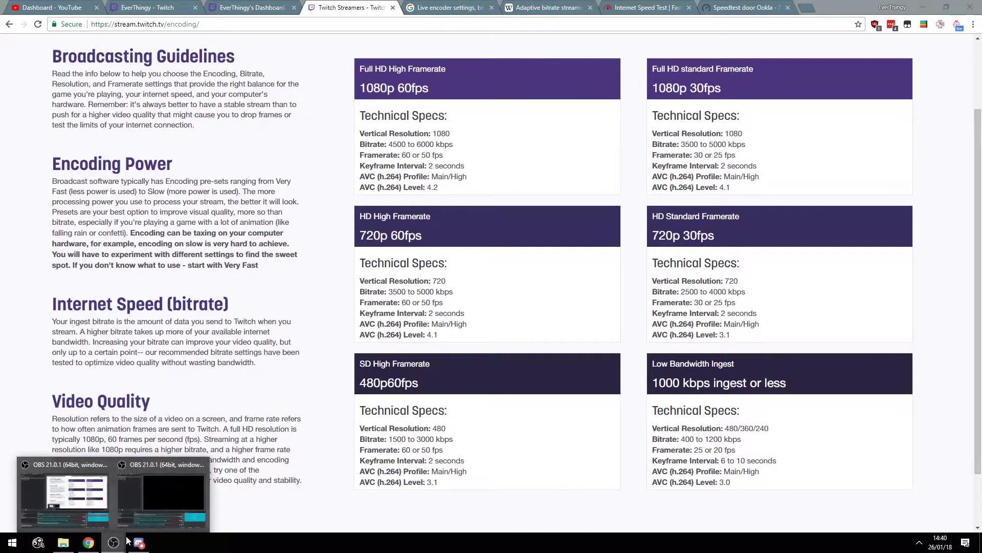
pyautogui.moveTo(196, 495)
pyautogui.click(164, 495)
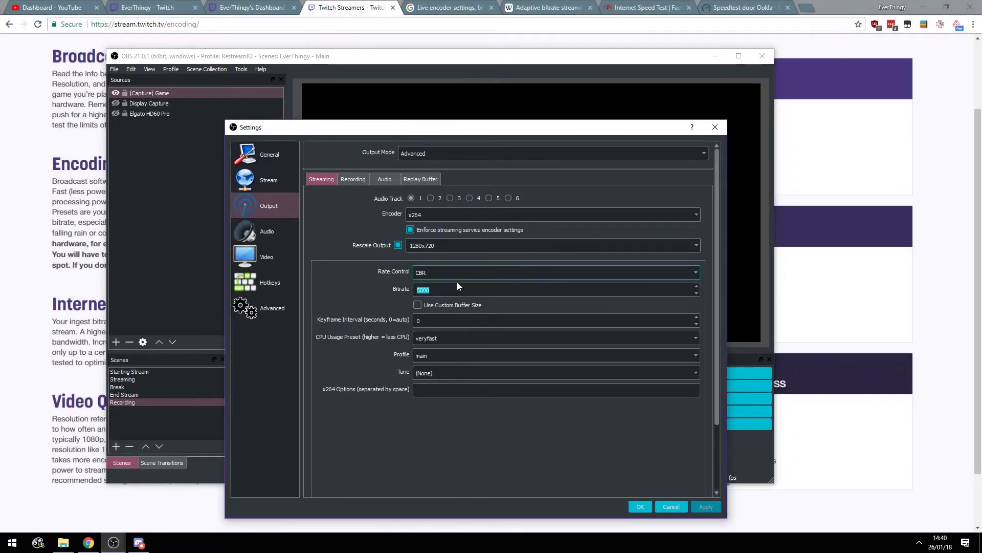
# Rerun the Fast.com speed test and highlight the 92 Mbps result.
pyautogui.click(661, 7)
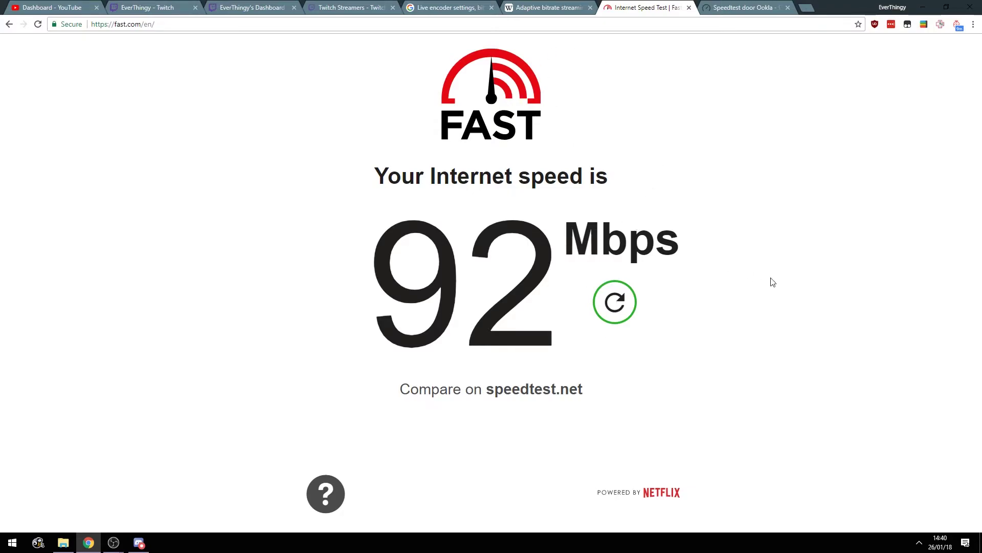
pyautogui.moveTo(534, 249); pyautogui.dragTo(333, 259)
pyautogui.click(610, 259)
pyautogui.moveTo(578, 233); pyautogui.dragTo(680, 240)
pyautogui.click(373, 340)
pyautogui.click(615, 299)
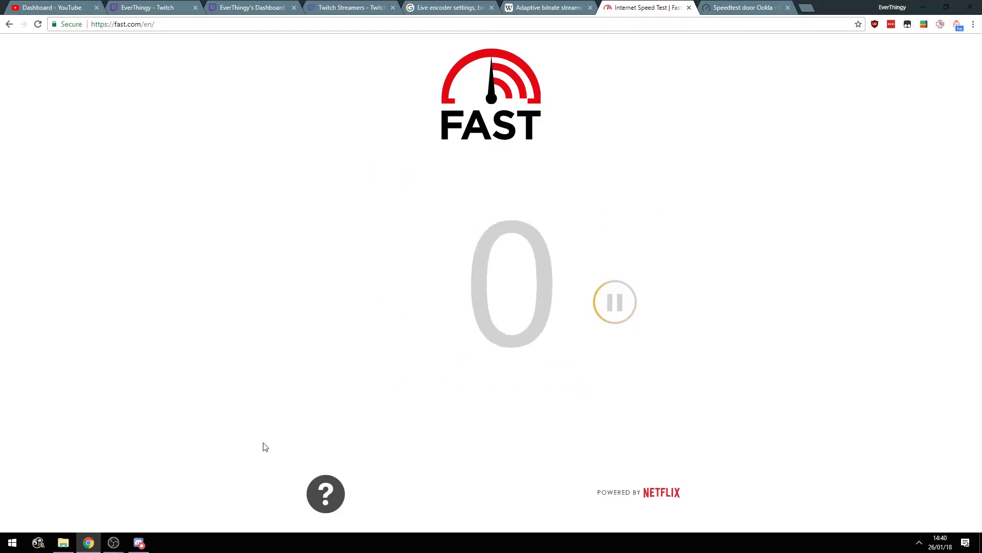
pyautogui.moveTo(120, 544)
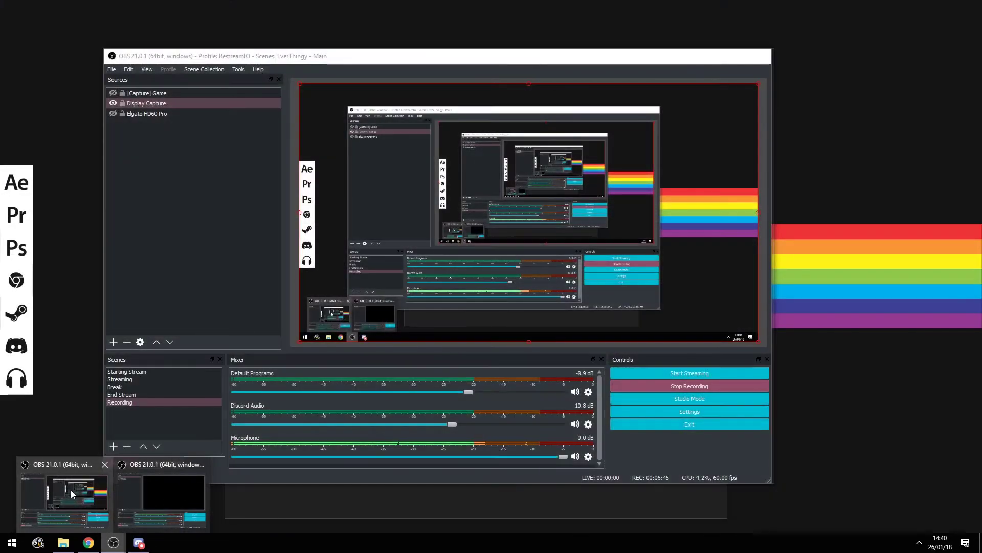
pyautogui.click(161, 496)
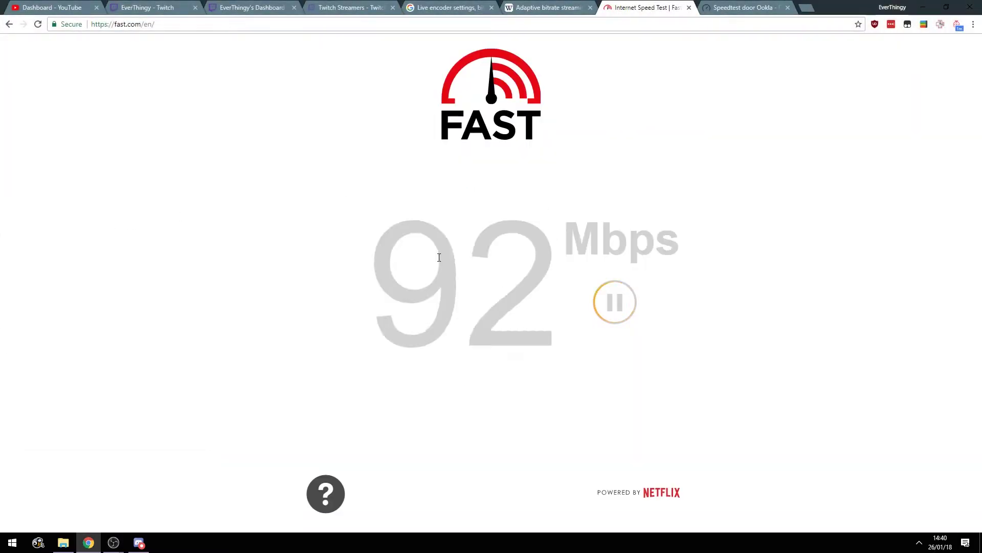
pyautogui.doubleClick(543, 258)
pyautogui.click(540, 258)
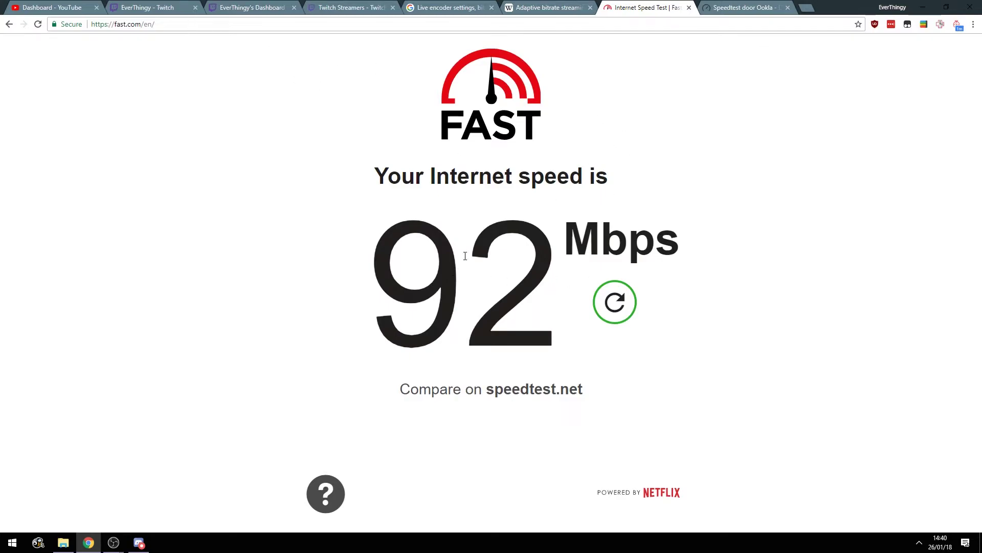
pyautogui.moveTo(541, 273); pyautogui.dragTo(377, 289)
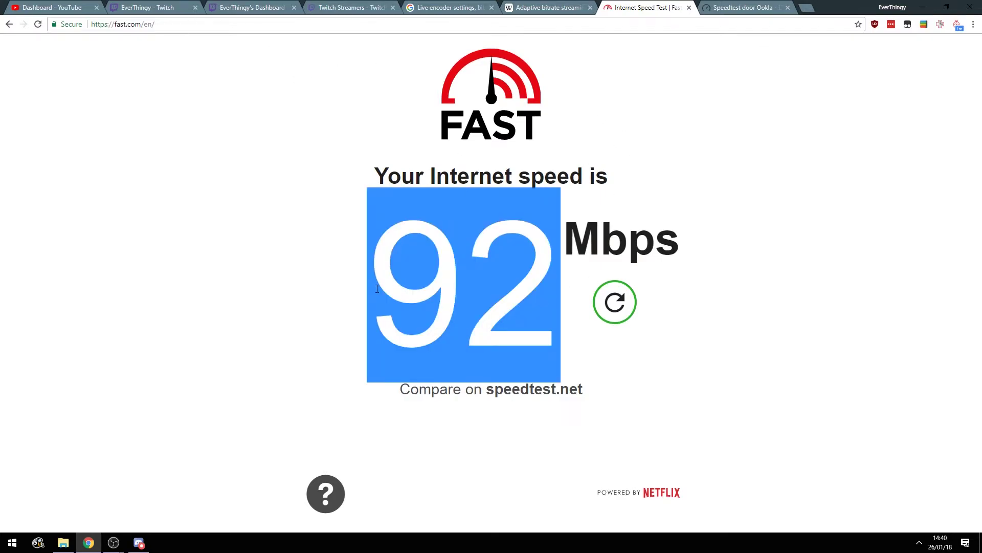
# Highlight the recommended specs across Twitch's quality cards.
pyautogui.click(398, 5)
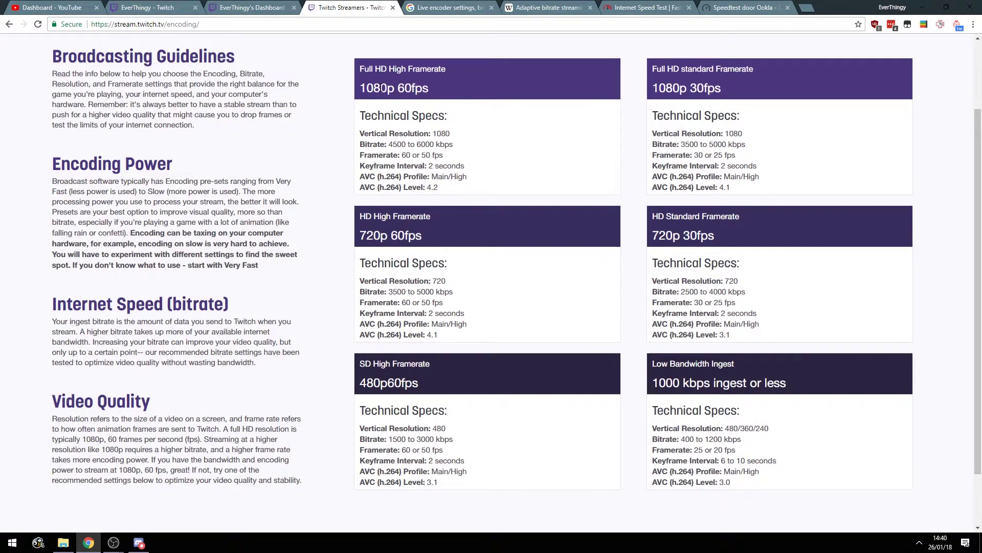
pyautogui.moveTo(383, 88); pyautogui.dragTo(475, 175)
pyautogui.click(476, 175)
pyautogui.moveTo(773, 185); pyautogui.dragTo(410, 100)
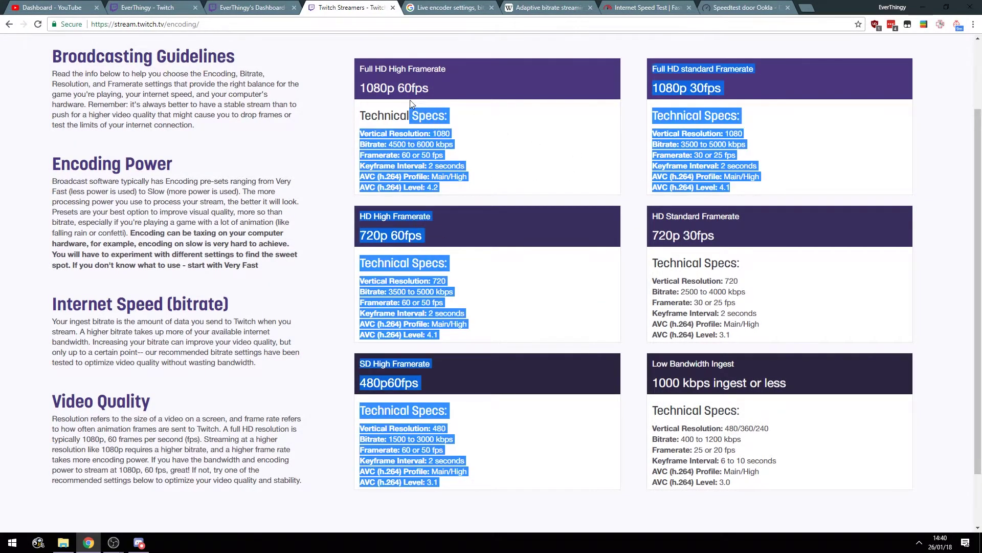
pyautogui.click(410, 100)
pyautogui.moveTo(741, 189); pyautogui.dragTo(409, 101)
pyautogui.click(741, 189)
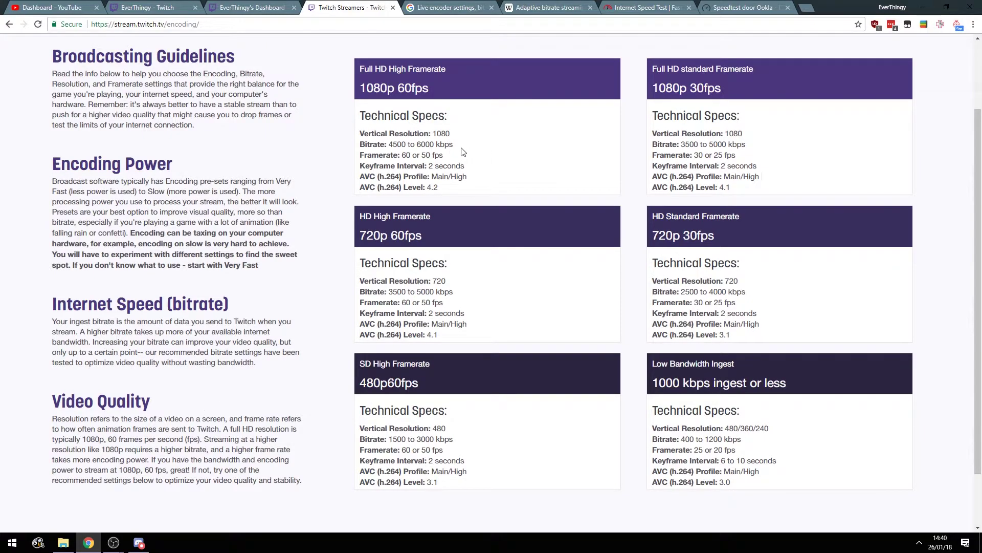
# Compare the 92 Mbps speed with Twitch's 1080p60 maximum bitrate of 6000 kbps.
pyautogui.click(645, 7)
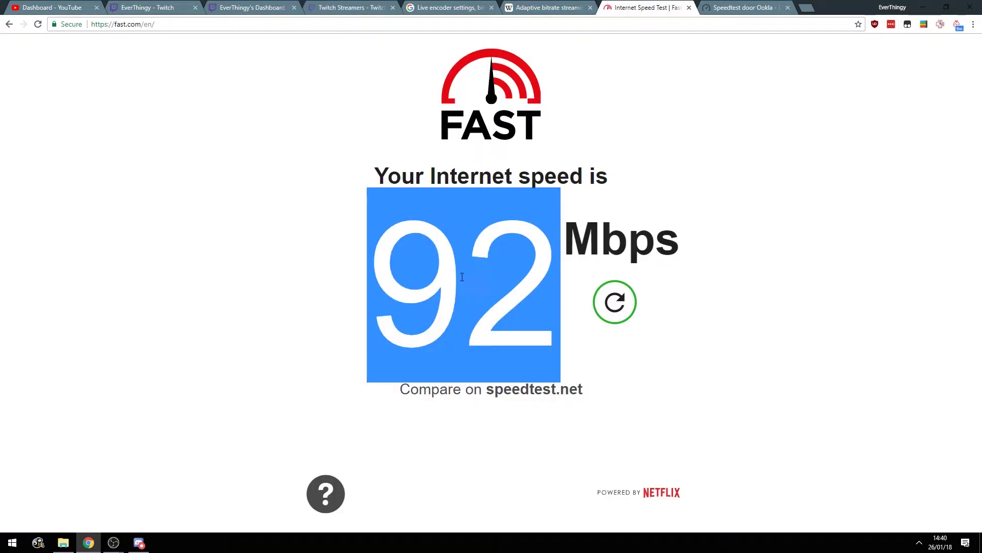
pyautogui.hotkey('ctrl', 'shift', 'Tab')
pyautogui.hotkey('ctrl', 'shift', 'Tab')
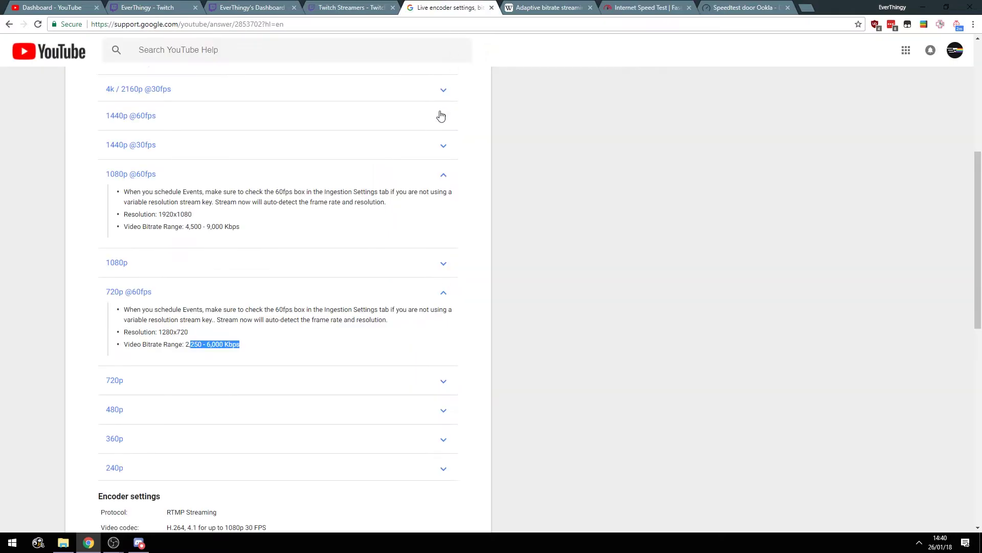
pyautogui.hotkey('ctrl', 'shift', 'Tab')
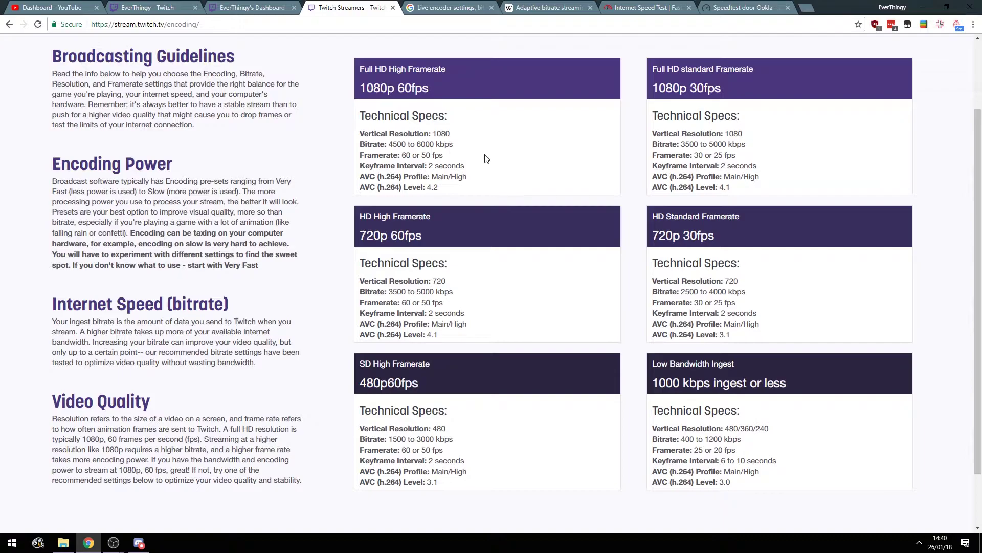
pyautogui.moveTo(417, 145); pyautogui.dragTo(449, 147)
pyautogui.click(443, 155)
pyautogui.click(645, 7)
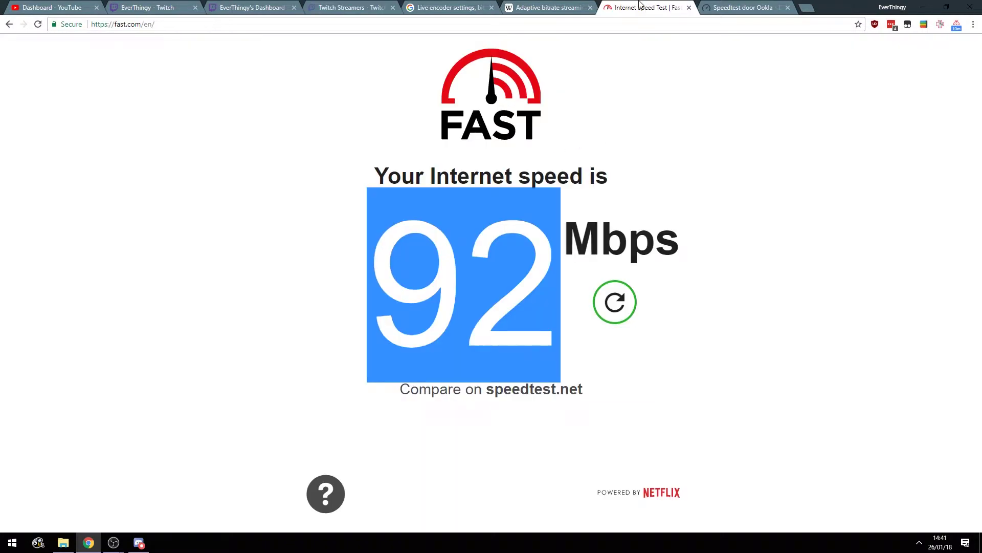
pyautogui.click(603, 72)
pyautogui.click(372, 5)
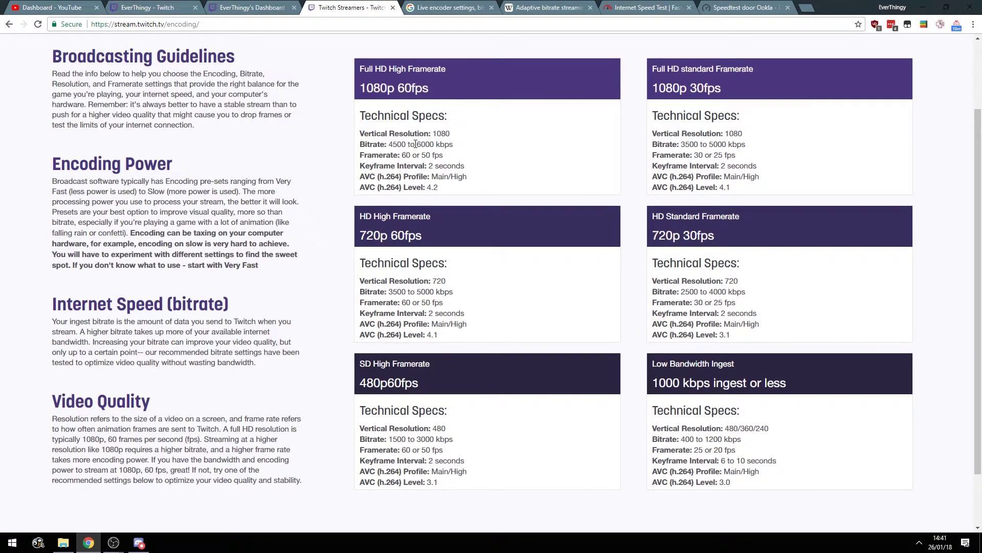
pyautogui.moveTo(416, 144)
pyautogui.mouseDown()
pyautogui.moveTo(454, 145)
pyautogui.moveTo(420, 145)
pyautogui.mouseUp()
pyautogui.click(456, 149)
# Highlight the keyframe interval and profile in Twitch's 1080p30 card.
pyautogui.click(378, 177)
pyautogui.moveTo(652, 164); pyautogui.dragTo(762, 176)
pyautogui.click(763, 176)
# In OBS Output settings, confirm Rate Control stays CBR with a 5000 bitrate.
pyautogui.click(64, 542)
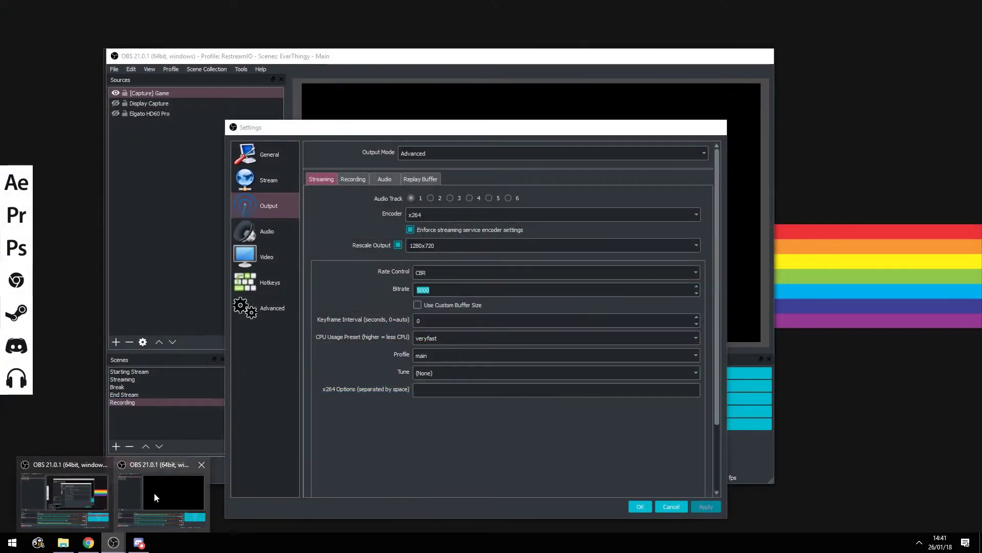
pyautogui.click(154, 492)
pyautogui.doubleClick(442, 321)
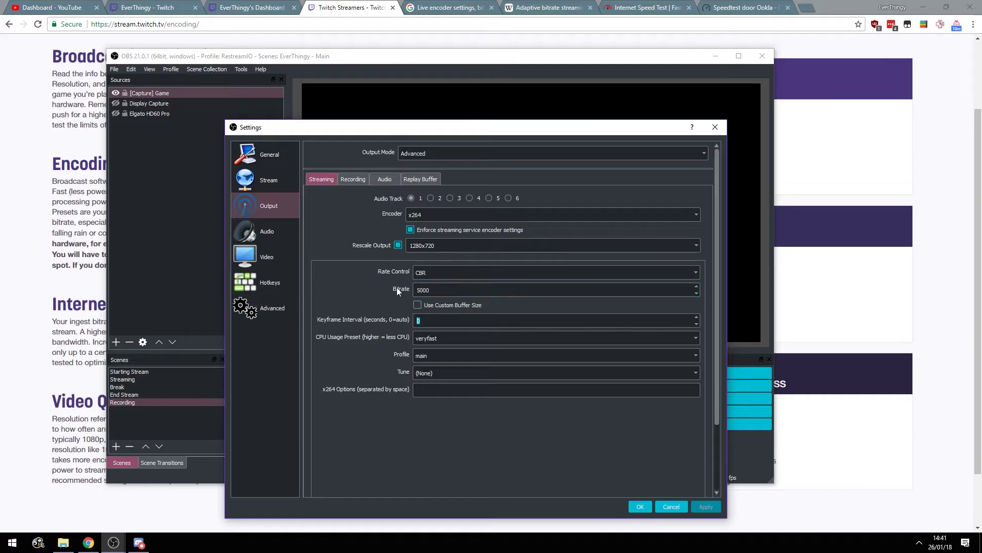
pyautogui.click(446, 279)
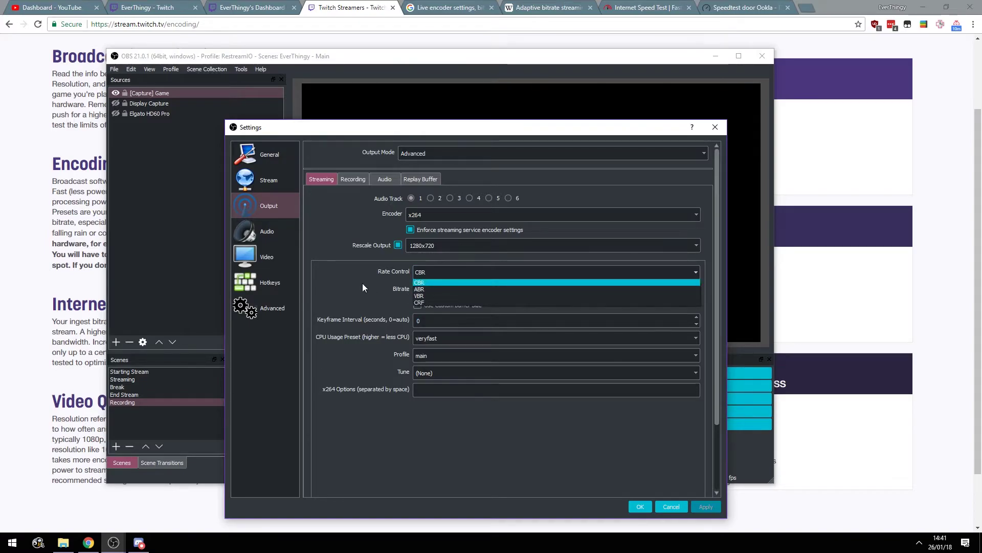
pyautogui.click(446, 280)
pyautogui.click(449, 290)
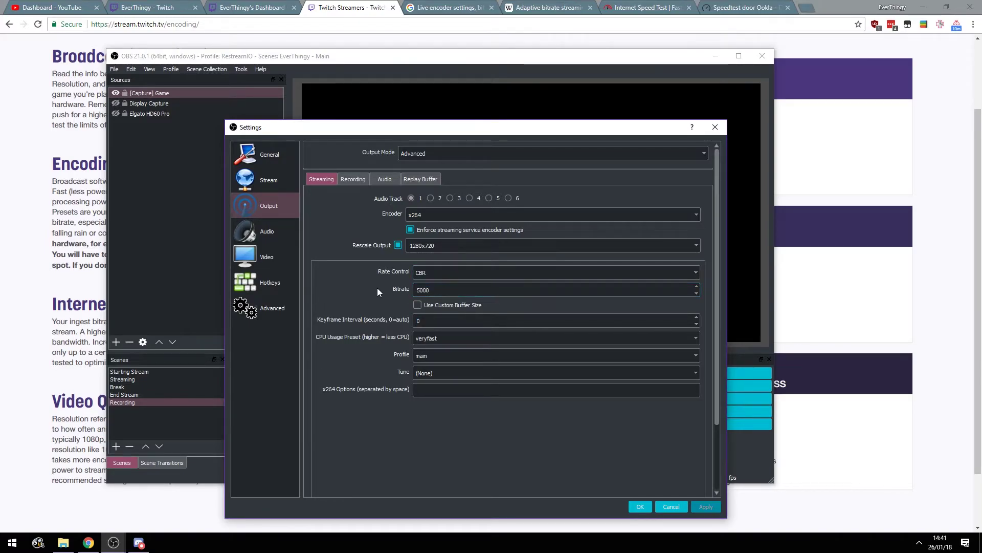
pyautogui.moveTo(436, 290); pyautogui.dragTo(393, 291)
pyautogui.click(435, 277)
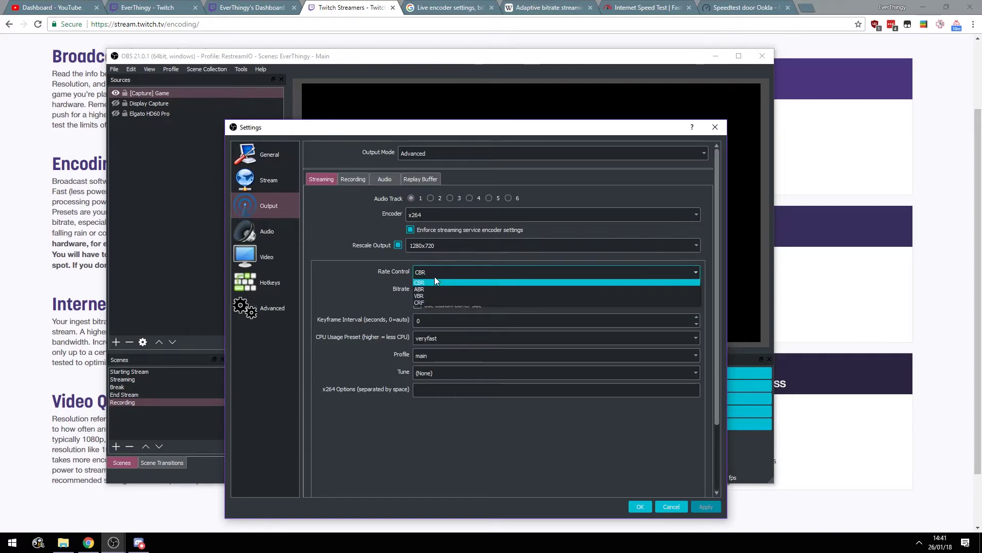
pyautogui.click(371, 289)
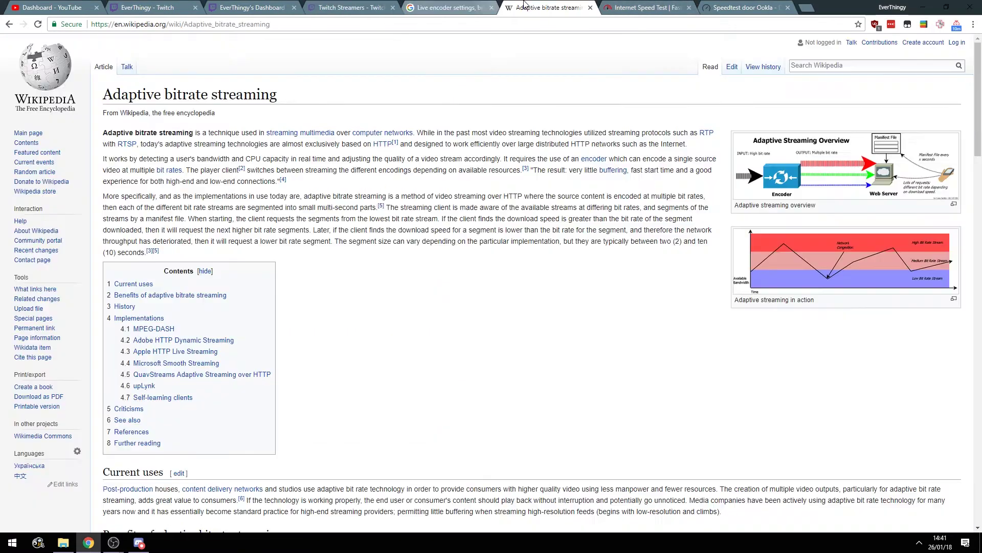
# Enlarge Wikipedia's 'Adaptive streaming in action' diagram, then return to OBS.
pyautogui.click(773, 244)
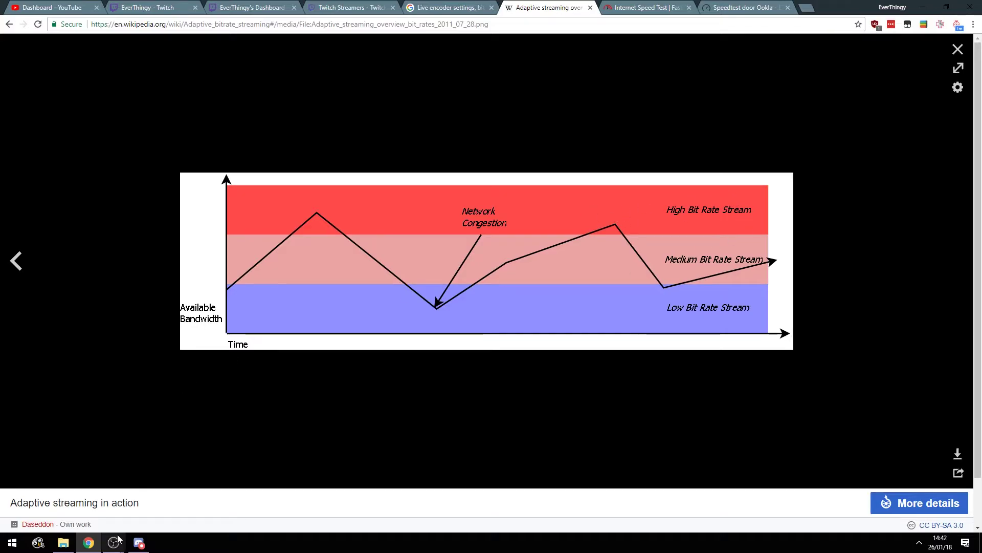
pyautogui.moveTo(118, 539)
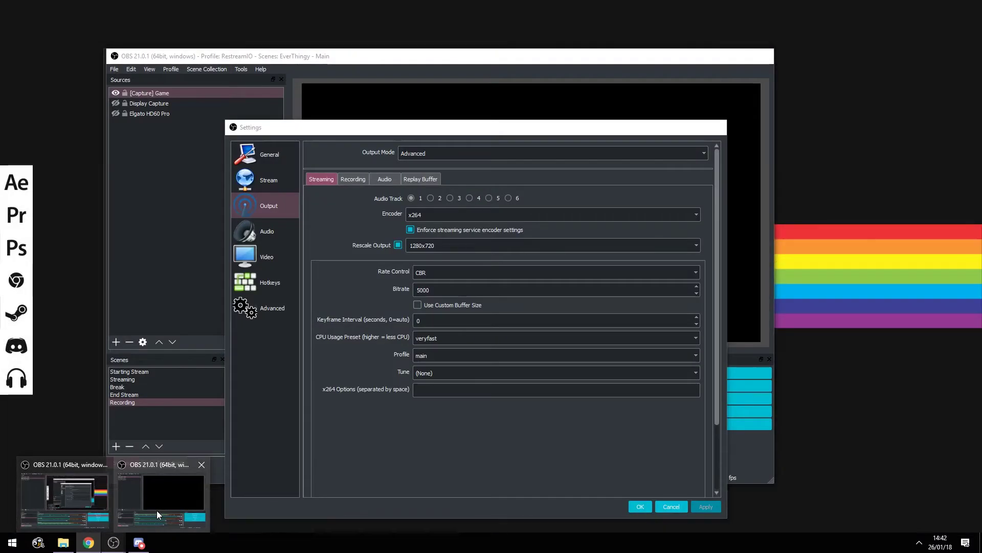
pyautogui.click(156, 511)
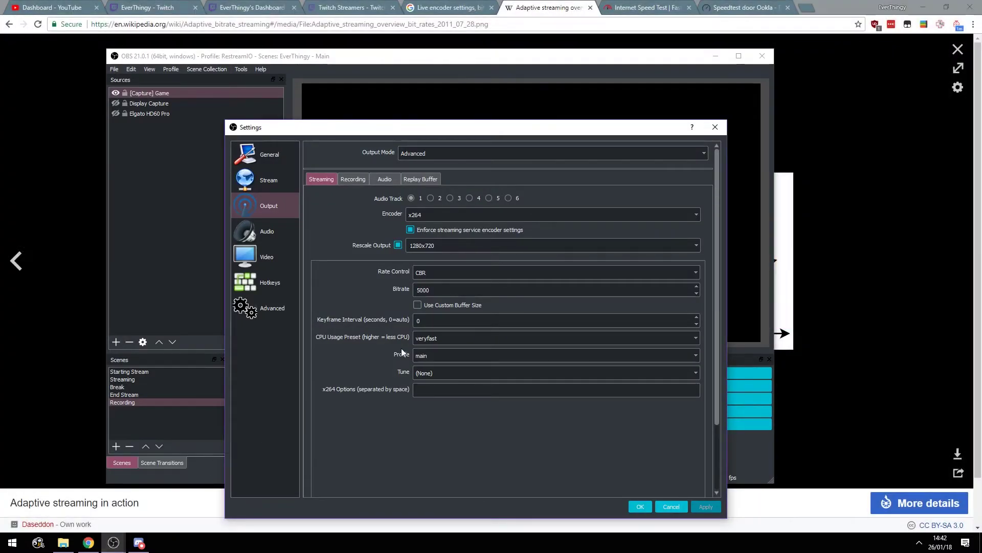
# Keep the streaming rate control on CBR with the 5000 bitrate.
pyautogui.click(460, 271)
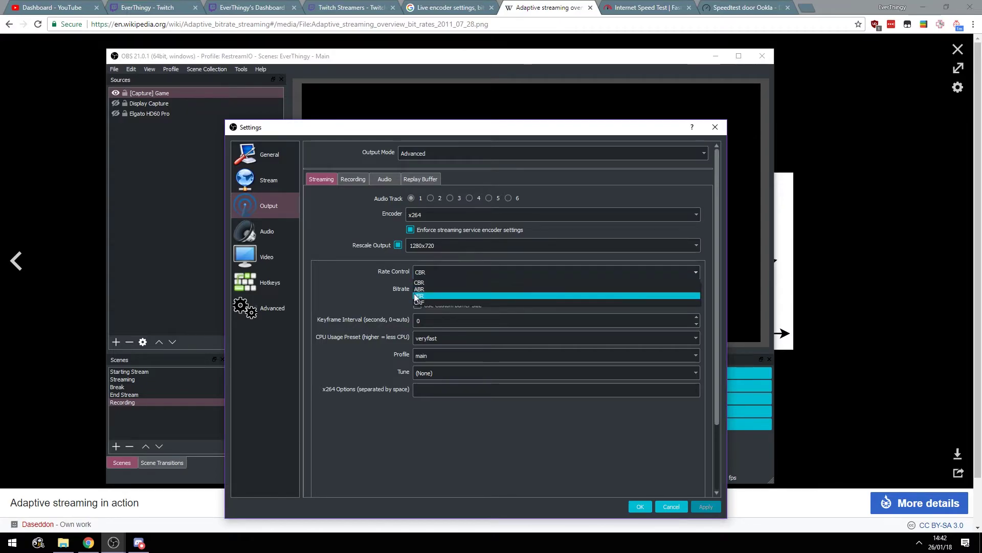
pyautogui.click(389, 297)
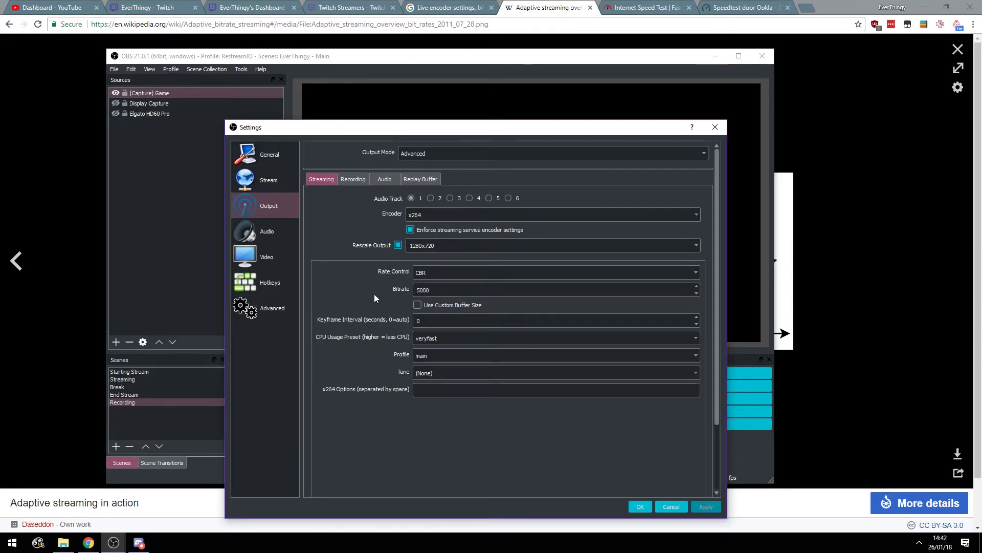
pyautogui.click(470, 277)
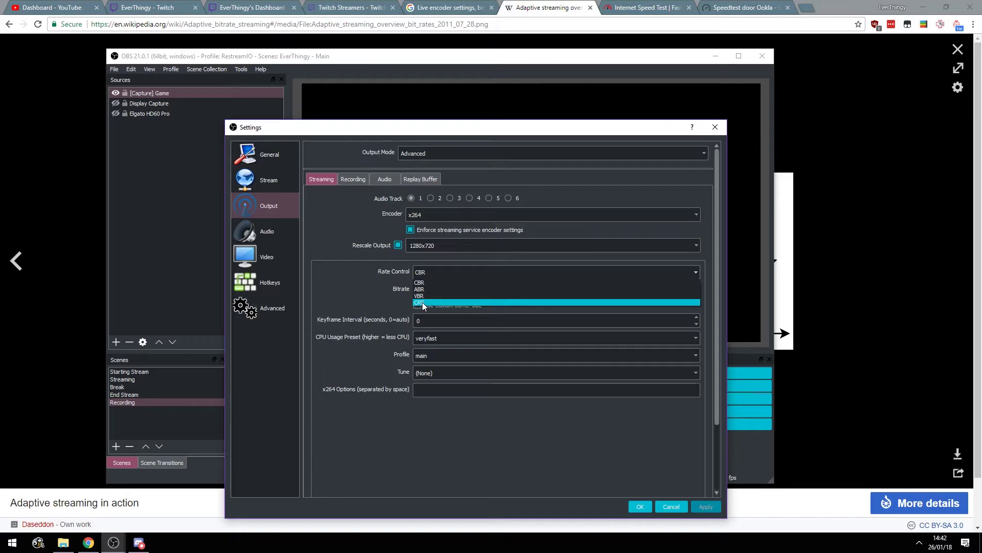
pyautogui.click(387, 305)
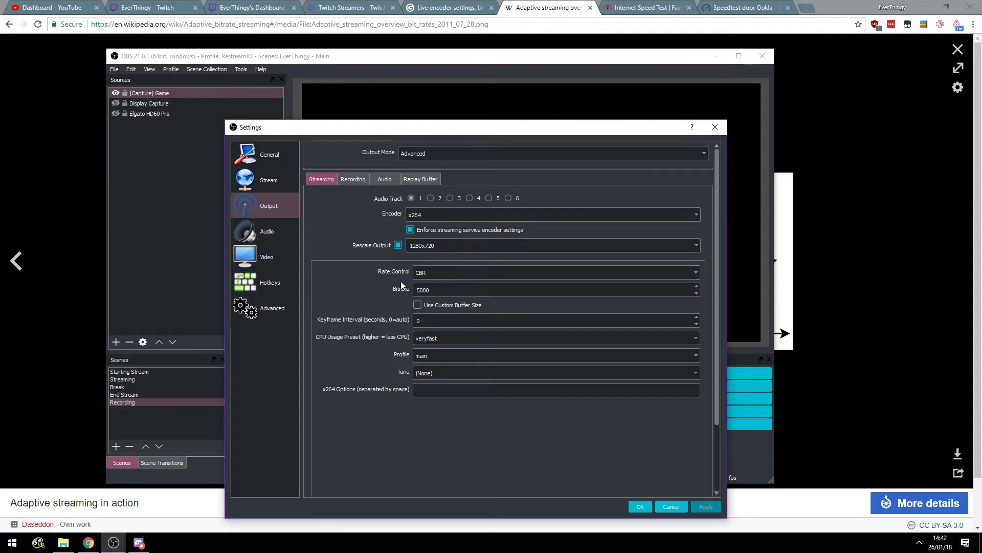
pyautogui.click(417, 286)
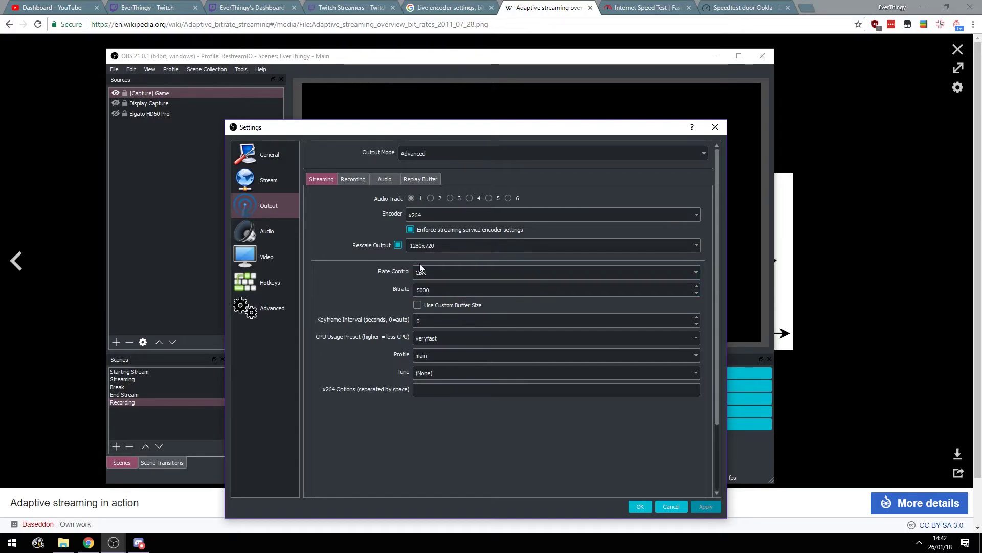
pyautogui.click(434, 274)
pyautogui.click(357, 278)
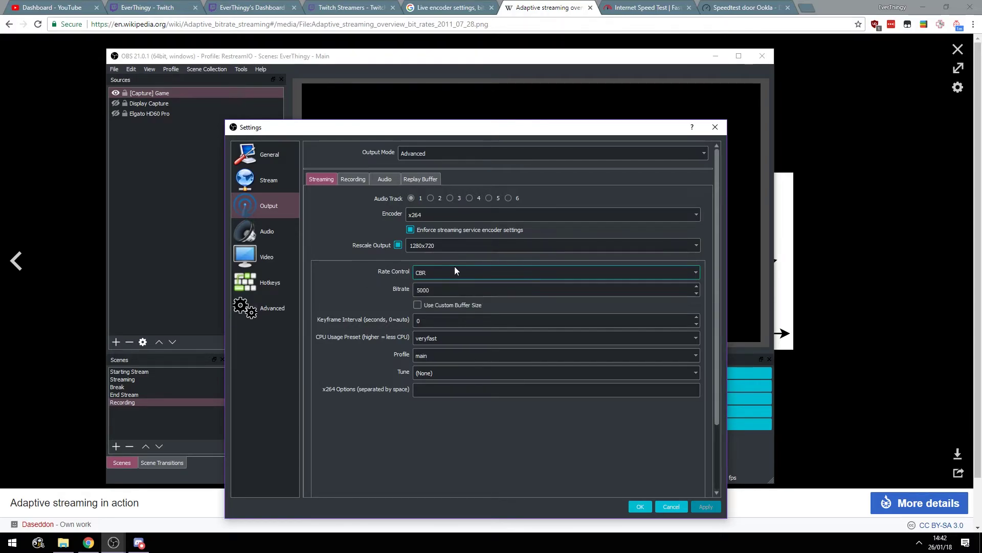
pyautogui.click(454, 266)
pyautogui.click(409, 279)
pyautogui.click(420, 274)
pyautogui.click(370, 296)
pyautogui.click(427, 273)
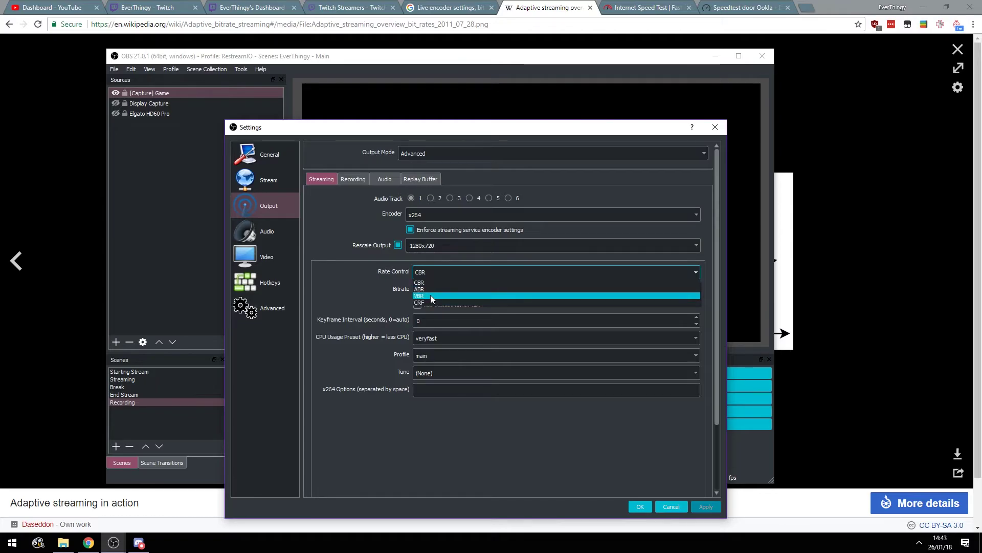
pyautogui.click(389, 277)
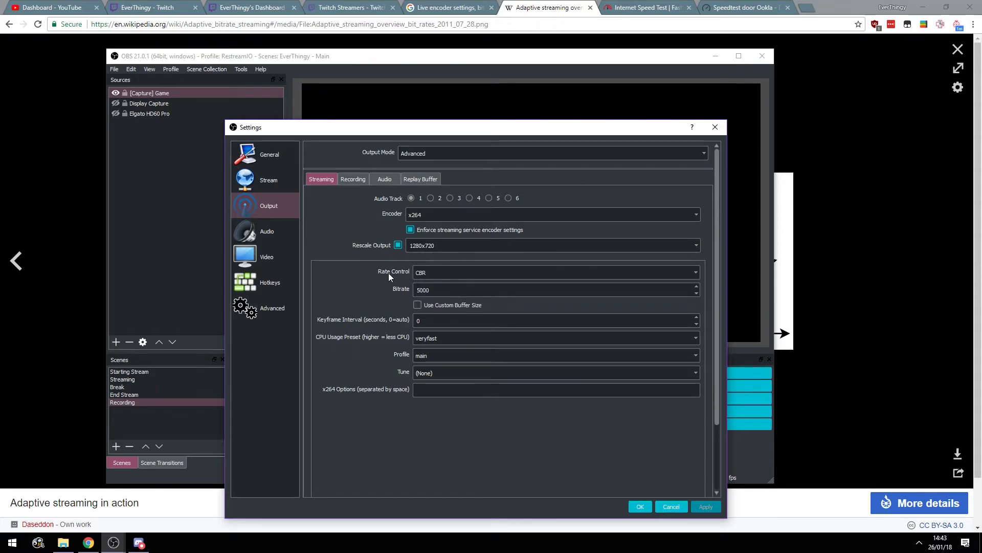
# Leave the x264 profile on main and tune on (None).
pyautogui.click(418, 357)
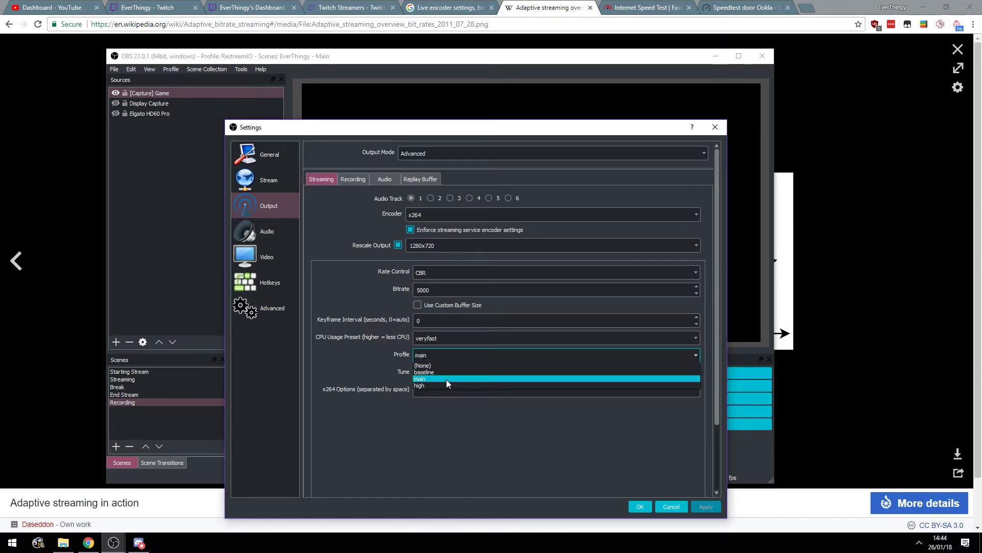
pyautogui.click(398, 374)
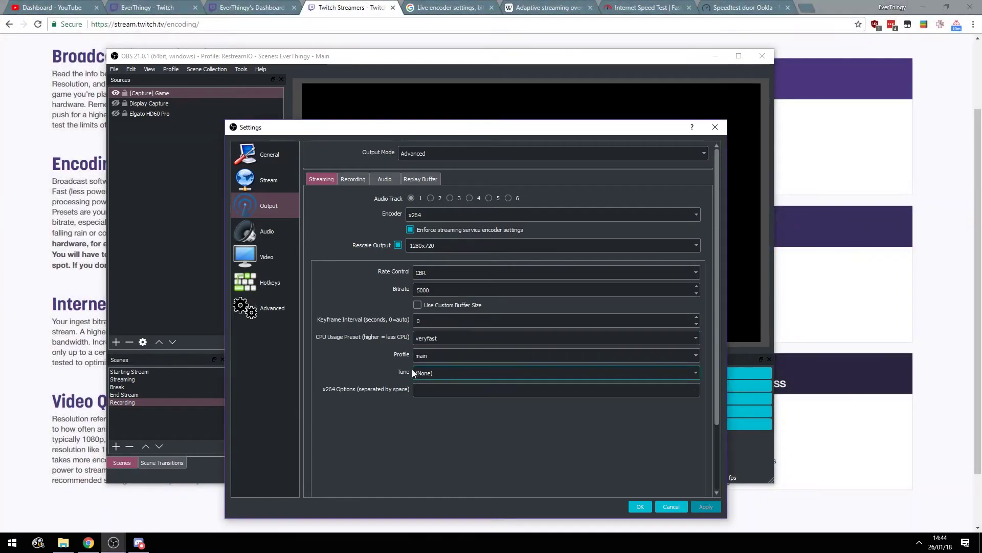
pyautogui.click(435, 372)
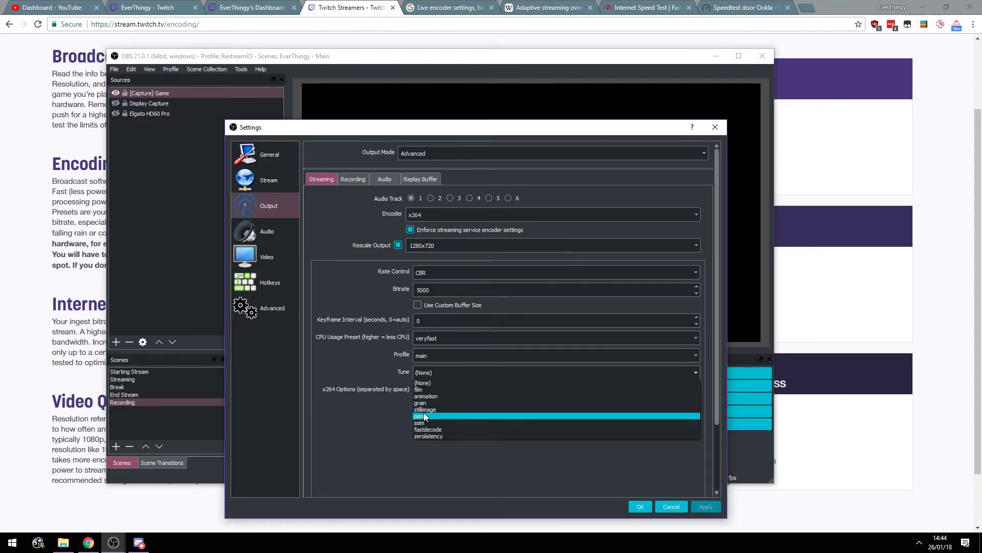
pyautogui.click(367, 397)
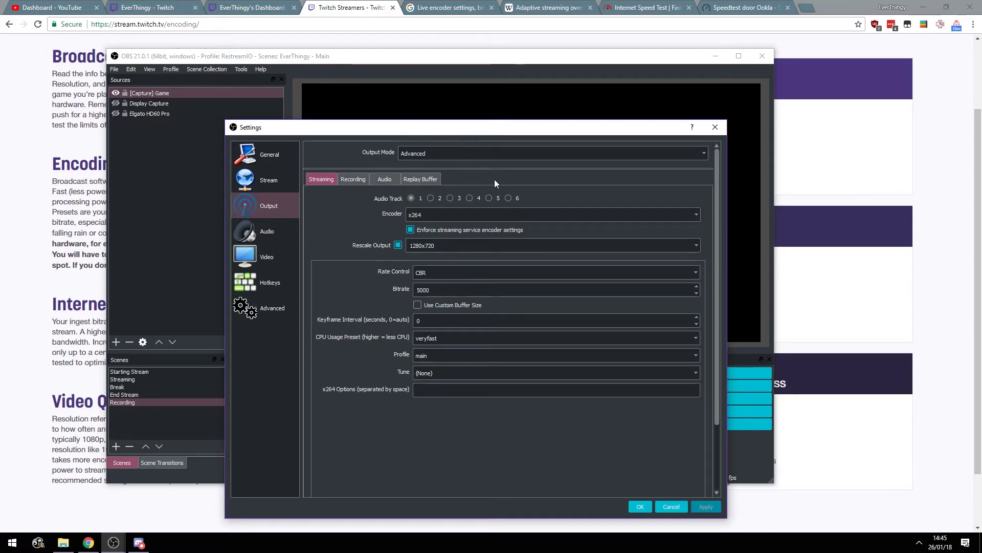
pyautogui.click(467, 389)
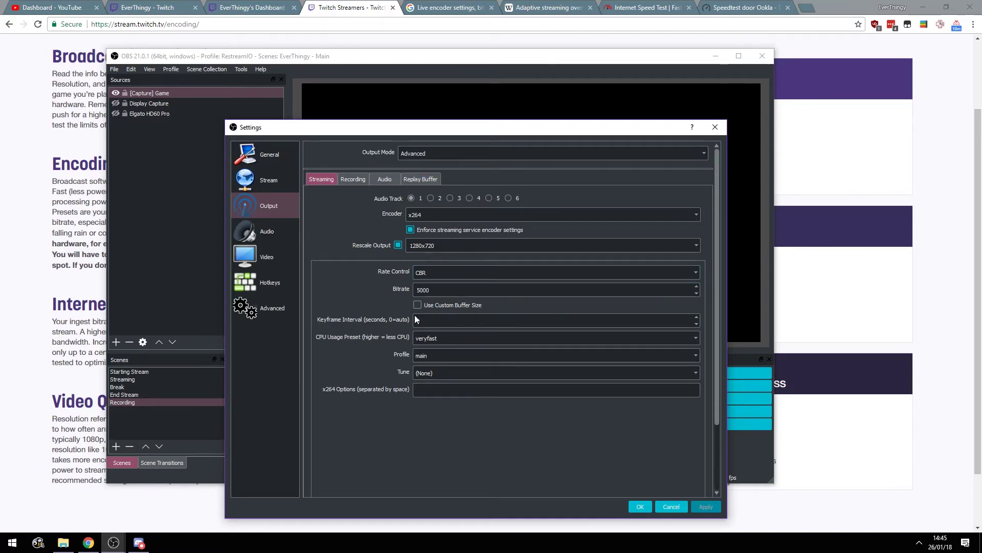
# Leave the bitrate at 5000 and view the output Audio tracks at 320 bitrate.
pyautogui.moveTo(425, 294); pyautogui.dragTo(409, 295)
pyautogui.click(375, 284)
pyautogui.click(422, 396)
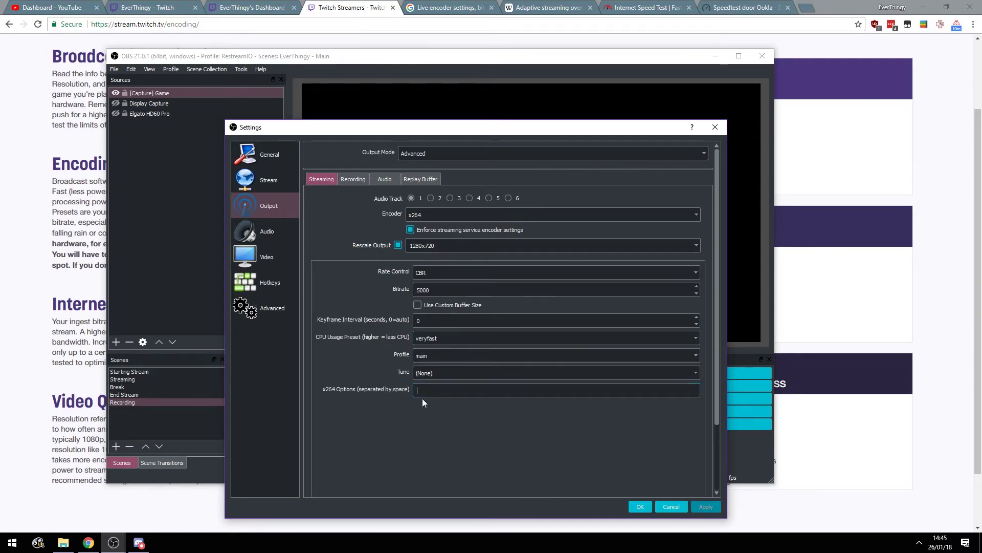
pyautogui.click(384, 180)
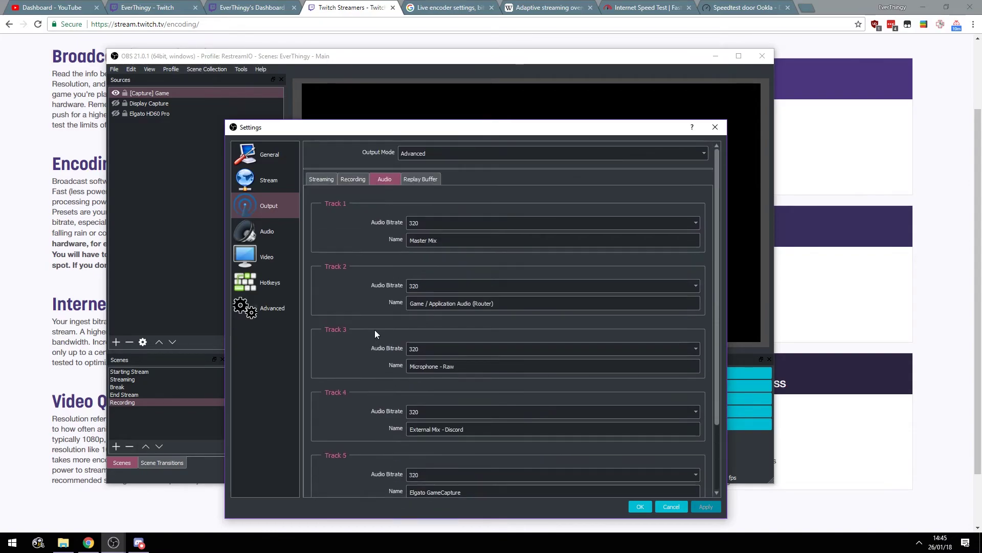
# Leave the Track 1 audio bitrate at 320 in the Audio Bitrate dropdown.
pyautogui.click(415, 221)
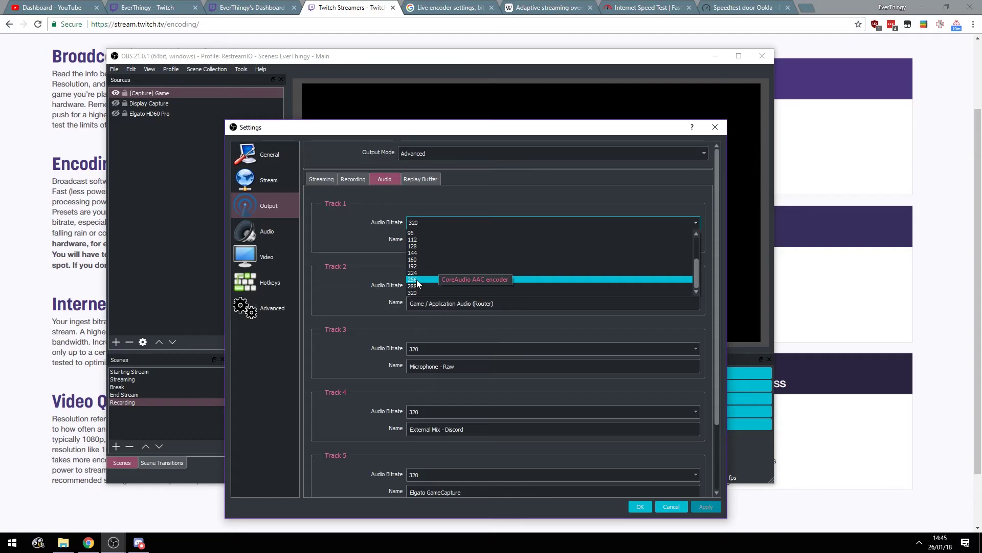
pyautogui.click(365, 268)
pyautogui.click(446, 223)
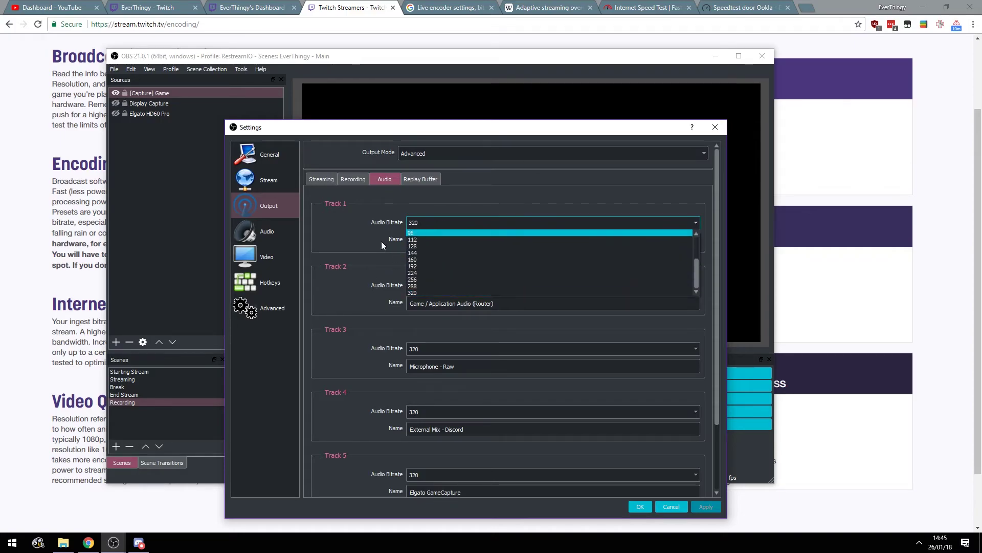
pyautogui.click(377, 297)
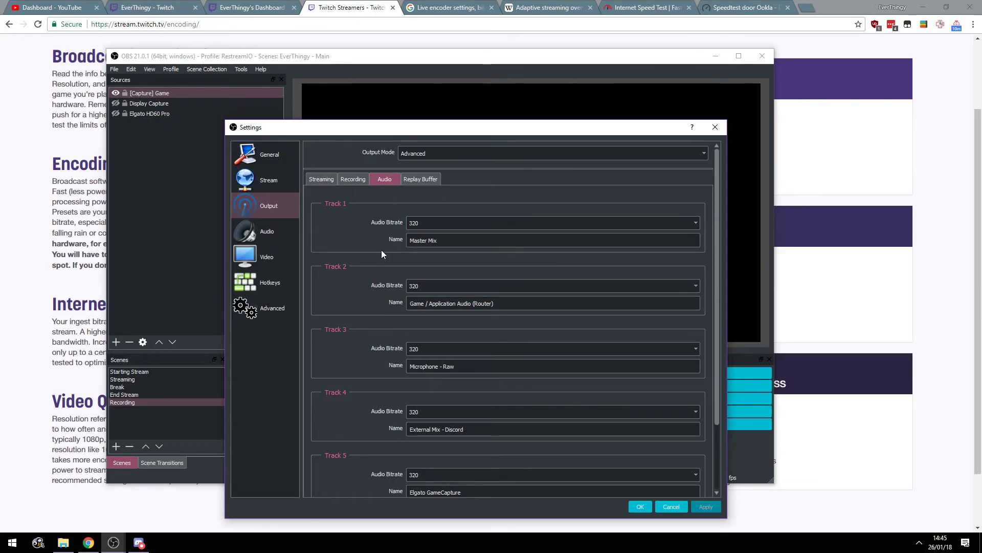
pyautogui.click(424, 222)
pyautogui.click(423, 224)
# In Chrome, search Google for 'handbrake benchmarks' from the address bar.
pyautogui.click(747, 4)
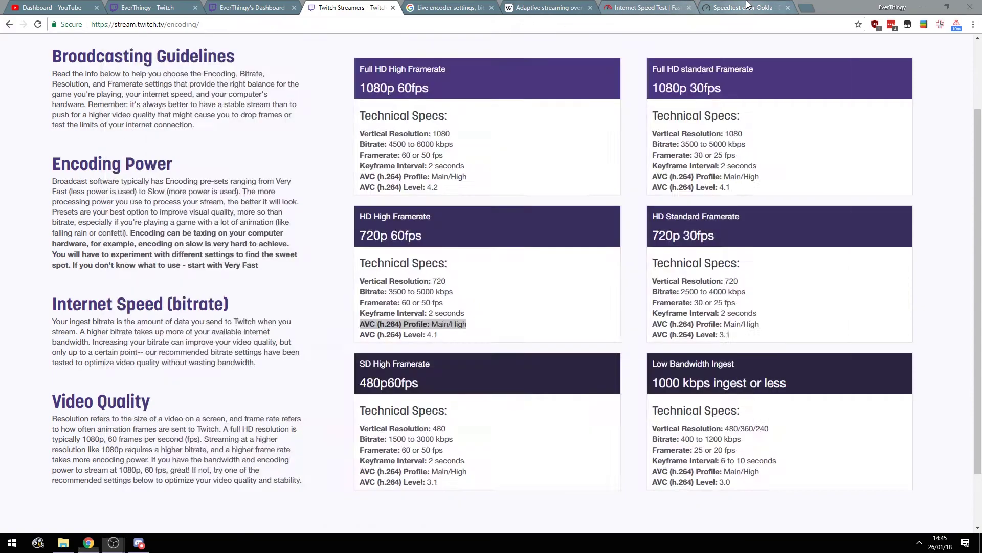
pyautogui.click(669, 22)
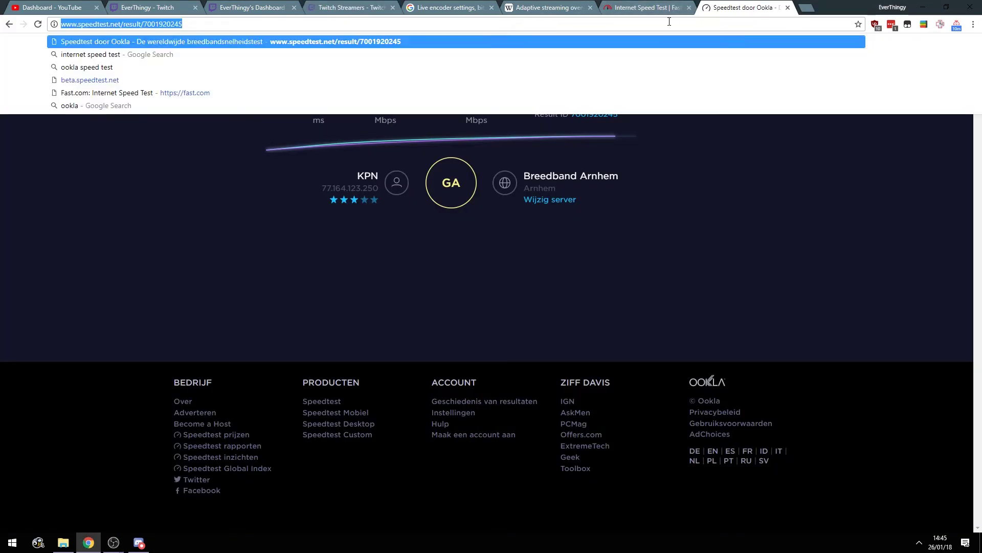
pyautogui.click(471, 6)
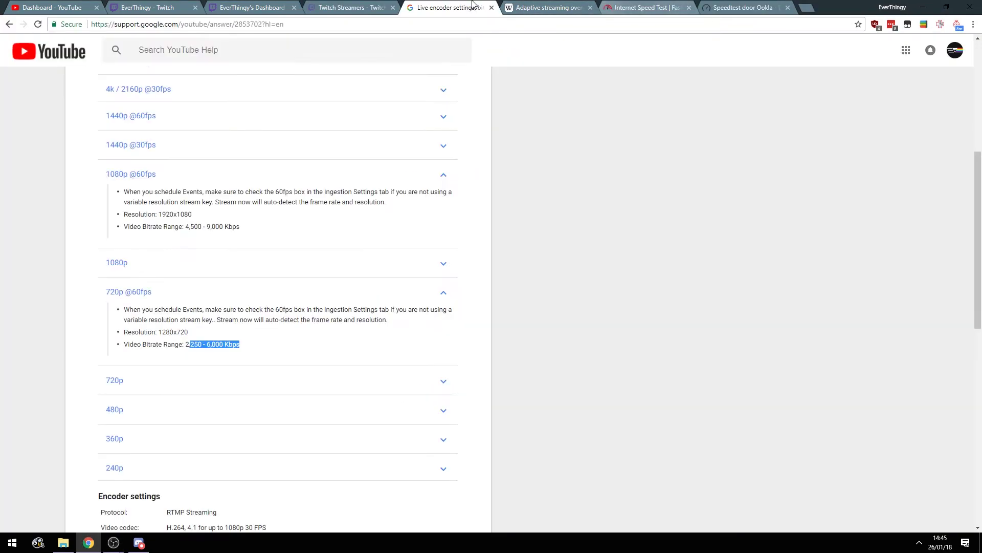
pyautogui.click(742, 8)
pyautogui.click(727, 24)
pyautogui.write('hand')
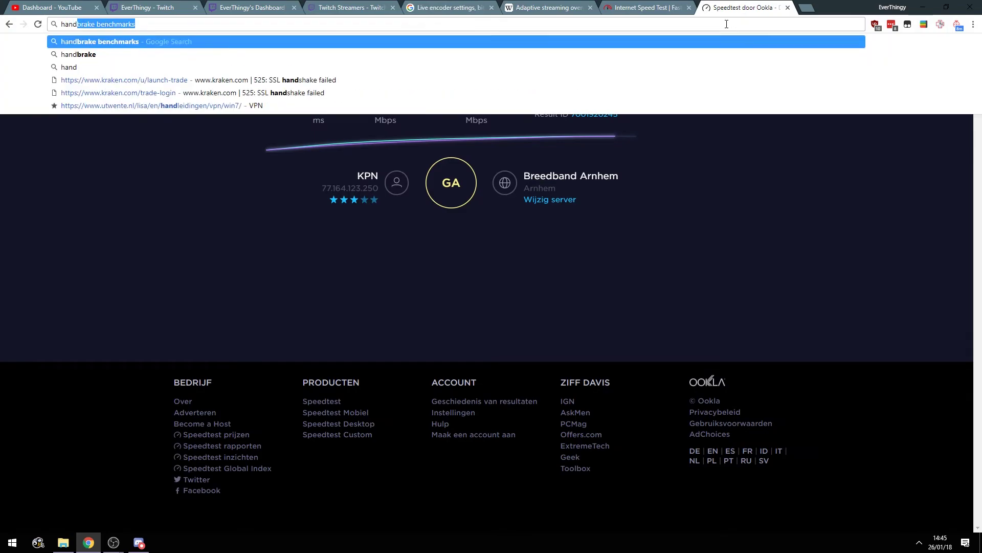
pyautogui.press('Return')
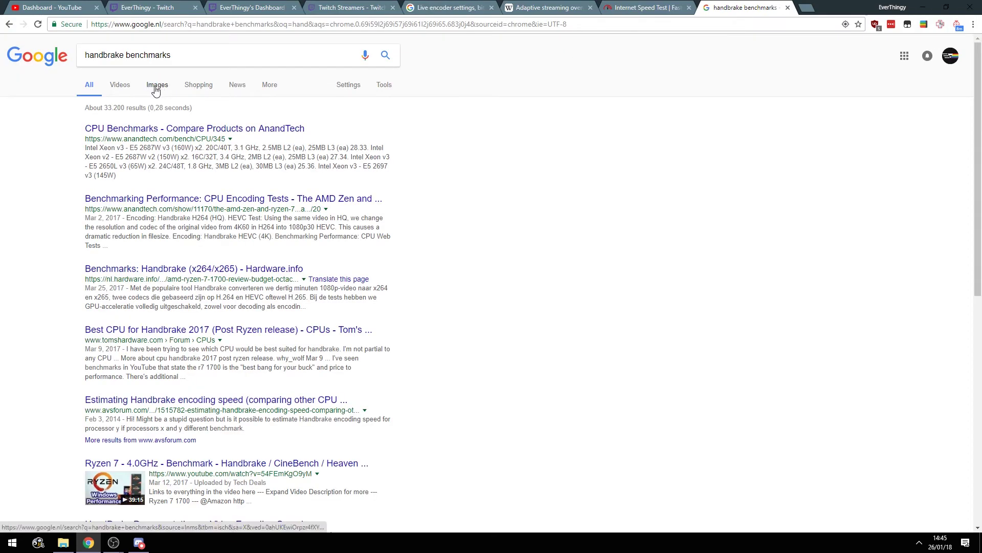
# Browse the image results, previewing the first benchmark chart and the Encoding: AES chart.
pyautogui.click(156, 87)
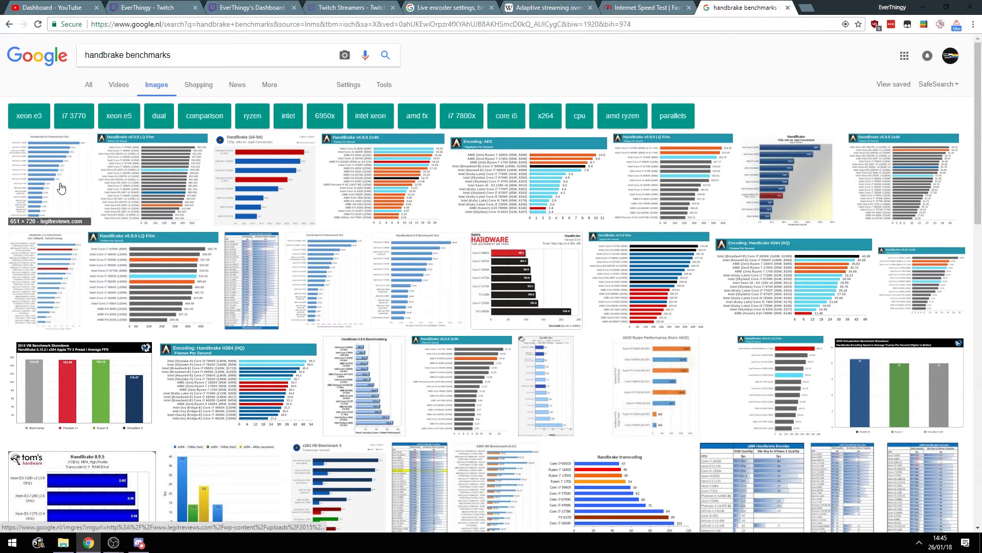
pyautogui.click(61, 188)
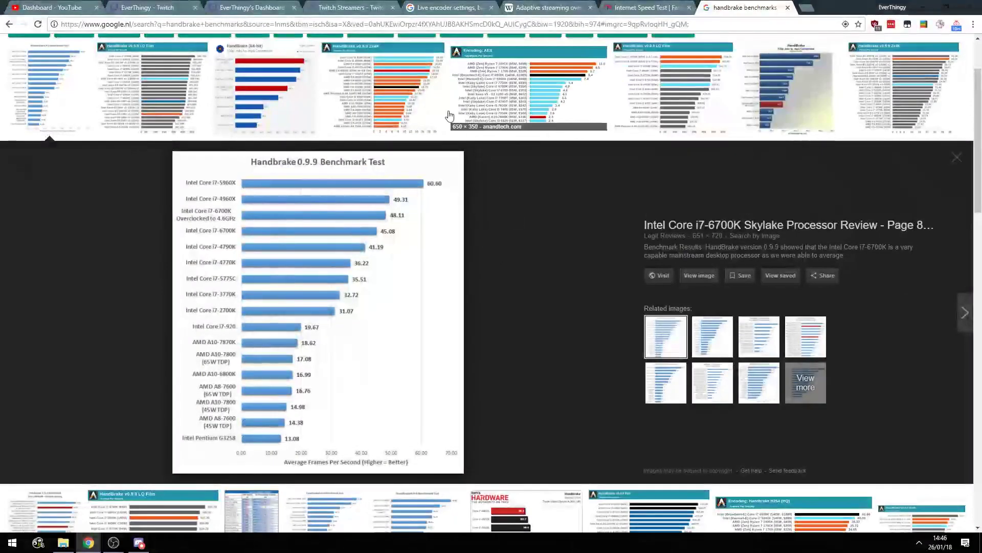
pyautogui.moveTo(567, 90)
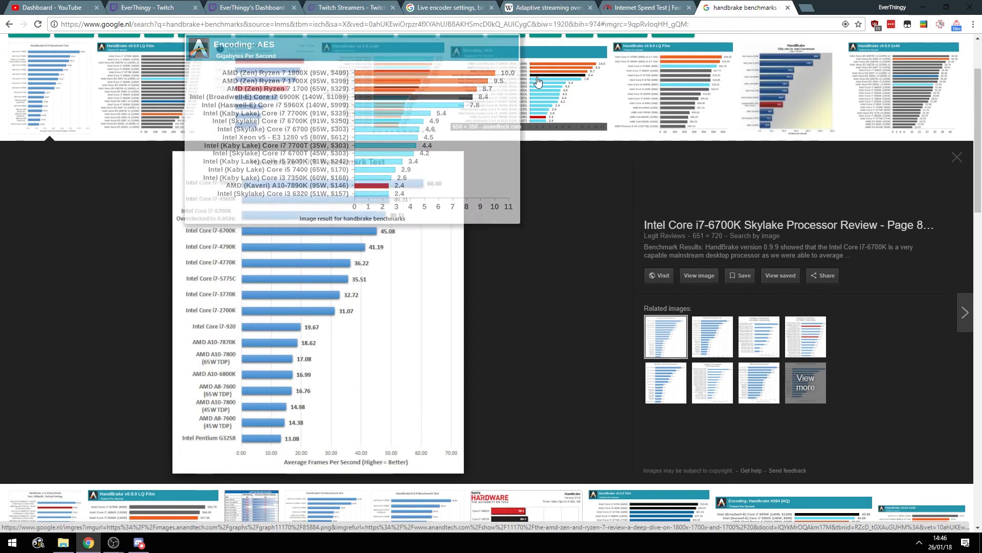
pyautogui.click(537, 82)
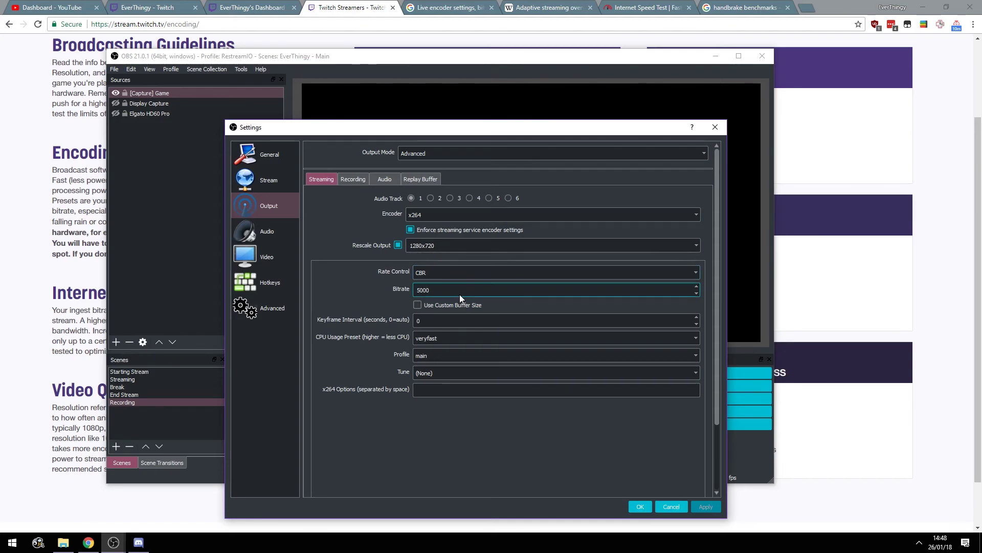
pyautogui.click(878, 231)
pyautogui.scroll(2, 620, 347)
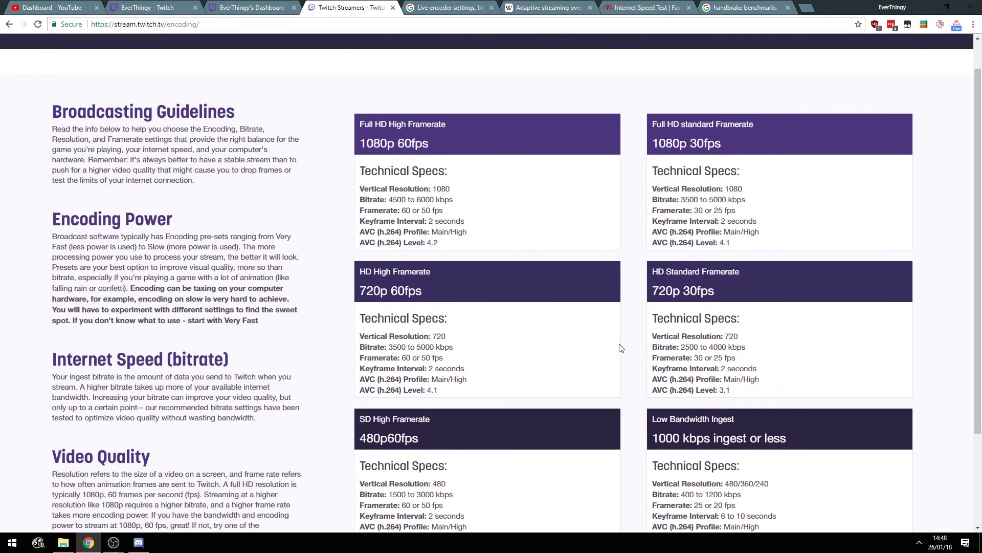
pyautogui.scroll(-2, 471, 174)
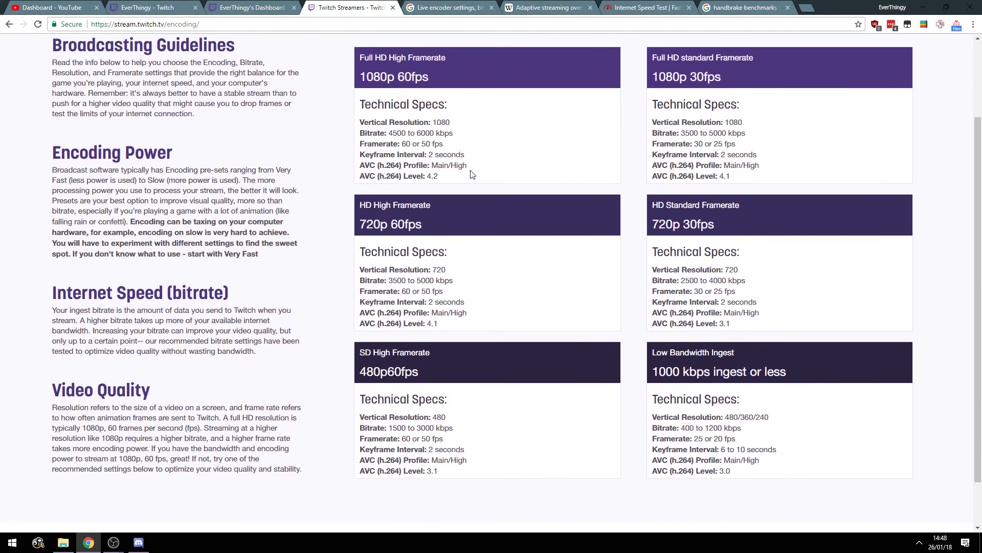
pyautogui.scroll(1, 161, 483)
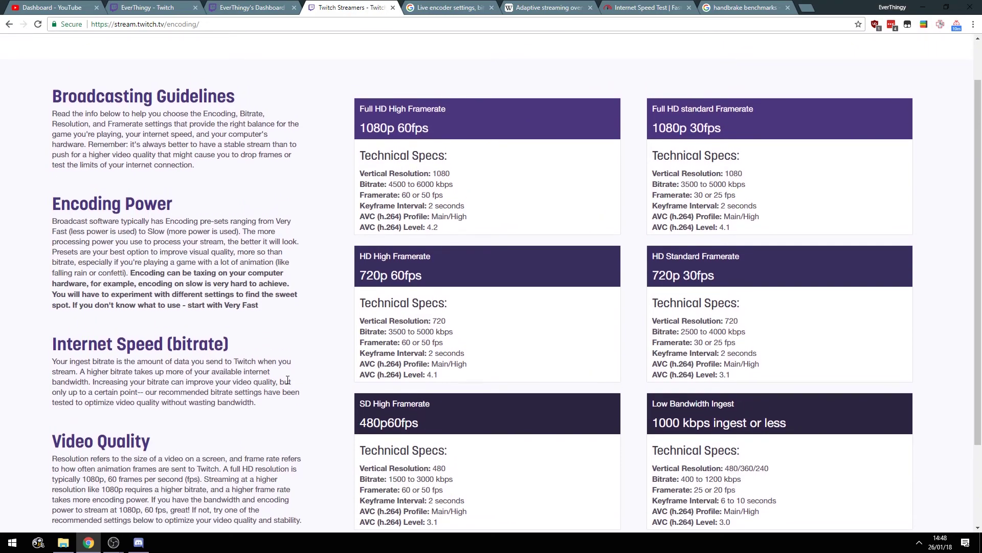
pyautogui.moveTo(116, 542)
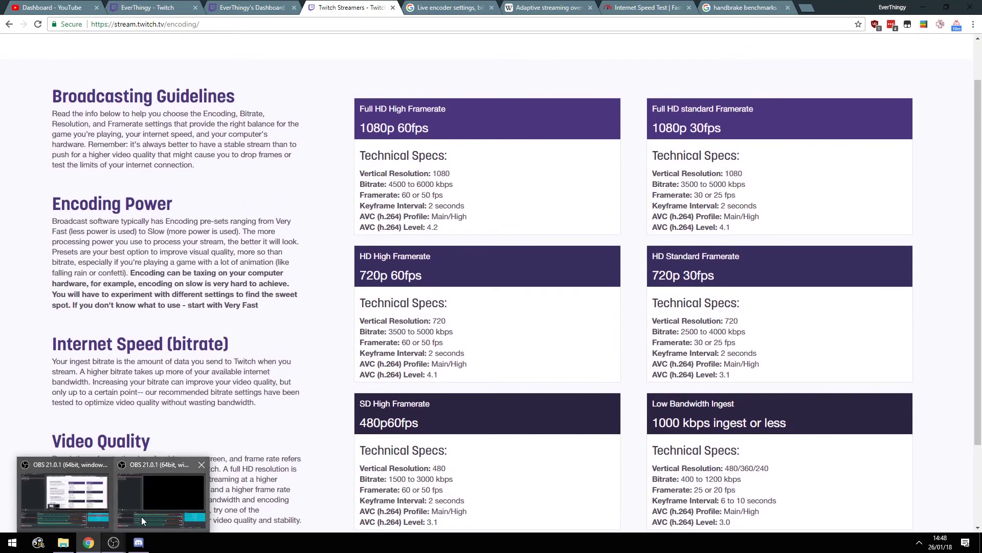
pyautogui.click(141, 517)
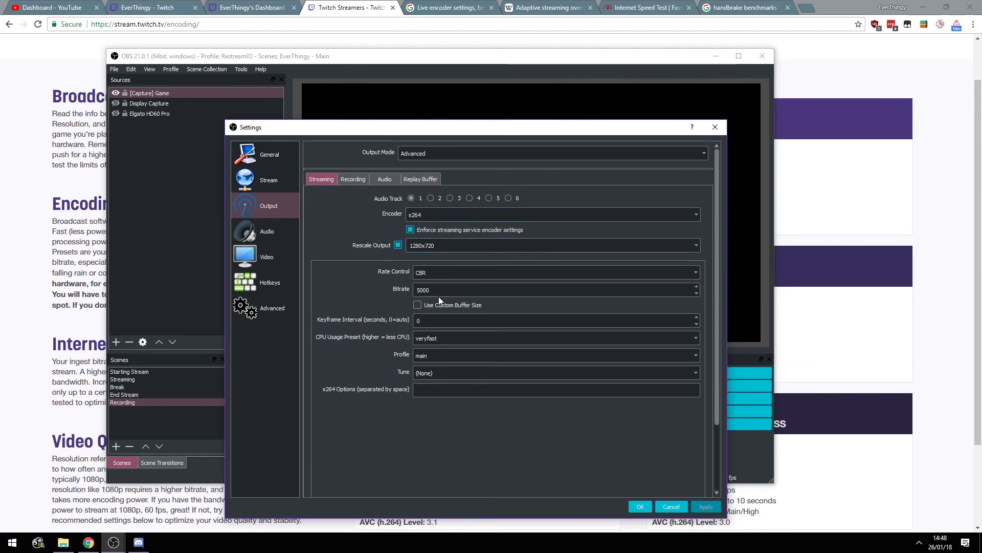
pyautogui.click(843, 307)
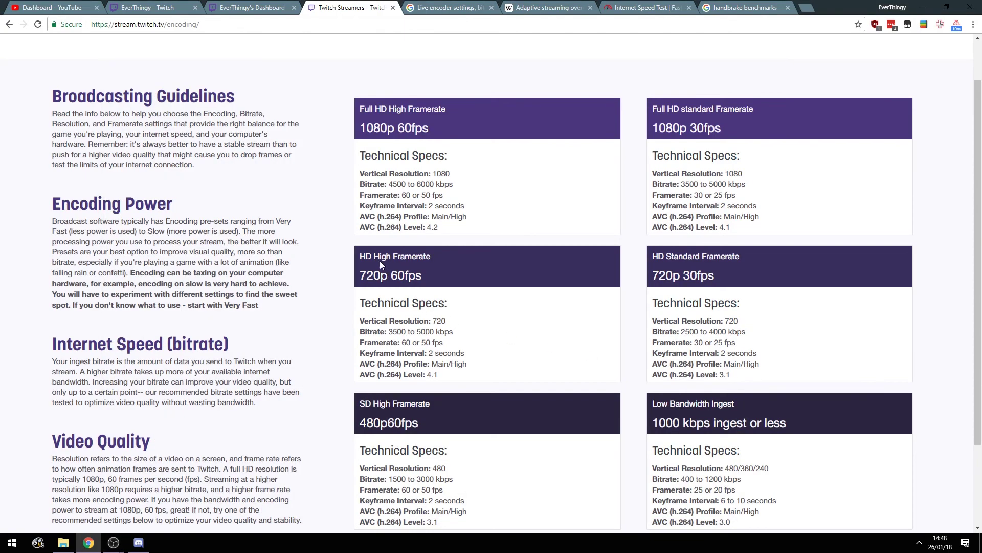
pyautogui.moveTo(380, 255); pyautogui.dragTo(455, 361)
pyautogui.scroll(-2, 804, 383)
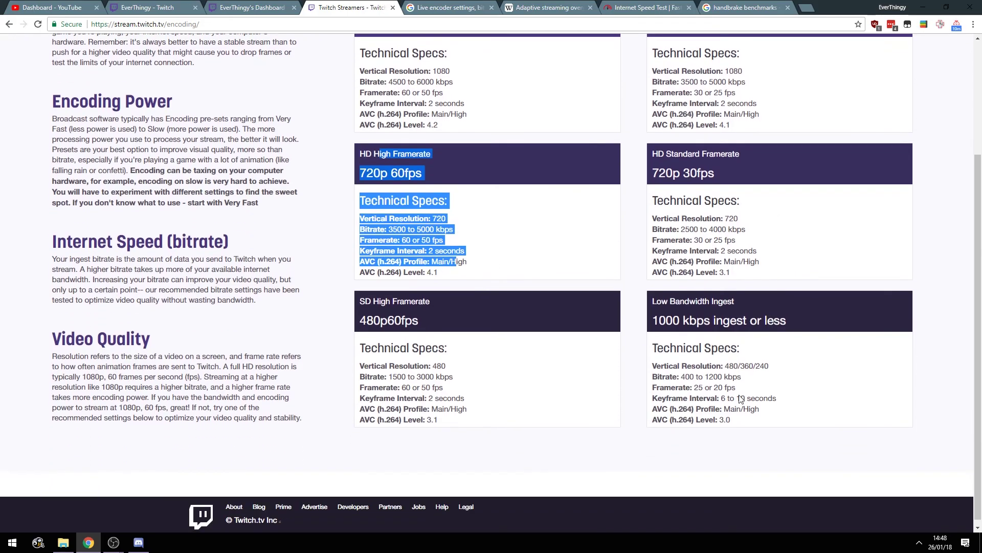
pyautogui.scroll(3, 729, 404)
pyautogui.scroll(-3, 729, 404)
pyautogui.moveTo(665, 174); pyautogui.dragTo(715, 174)
pyautogui.moveTo(747, 229)
pyautogui.mouseDown()
pyautogui.moveTo(681, 227)
pyautogui.moveTo(748, 234)
pyautogui.mouseUp()
pyautogui.click(113, 543)
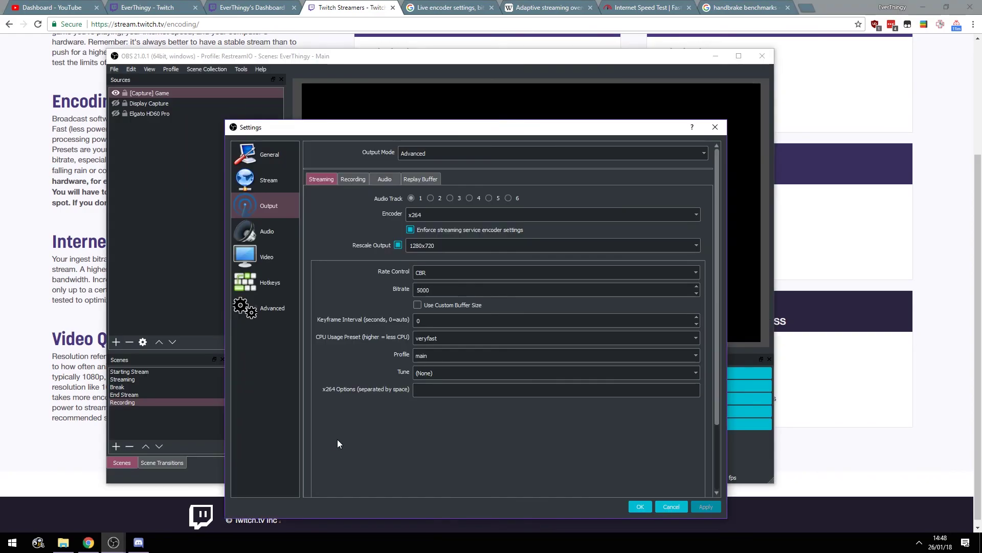